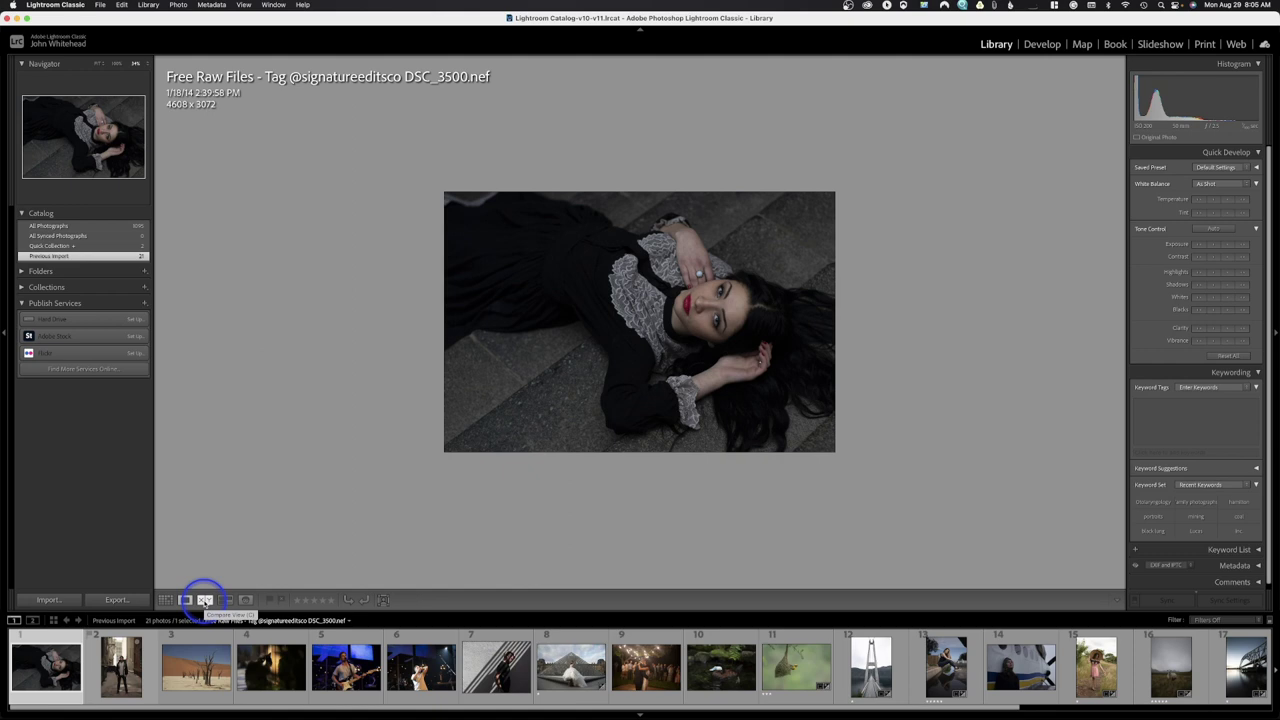
# Add the desert photo to the selection with the portrait of the reclining woman and show both in Compare view
pyautogui.keyDown('super'); pyautogui.click(190, 670); pyautogui.keyUp('super')
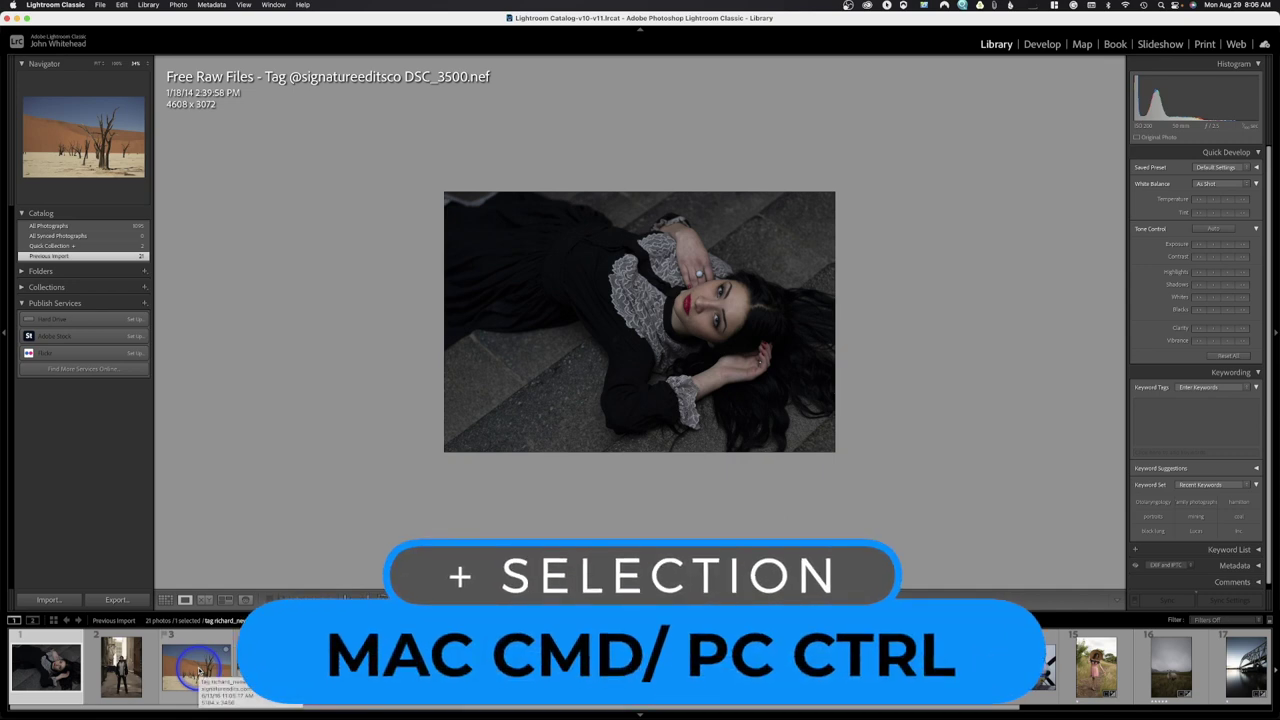
pyautogui.keyDown('super'); pyautogui.click(250, 668); pyautogui.keyUp('super')
pyautogui.keyDown('super'); pyautogui.click(250, 668); pyautogui.keyUp('super')
pyautogui.keyDown('super'); pyautogui.click(200, 675); pyautogui.keyUp('super')
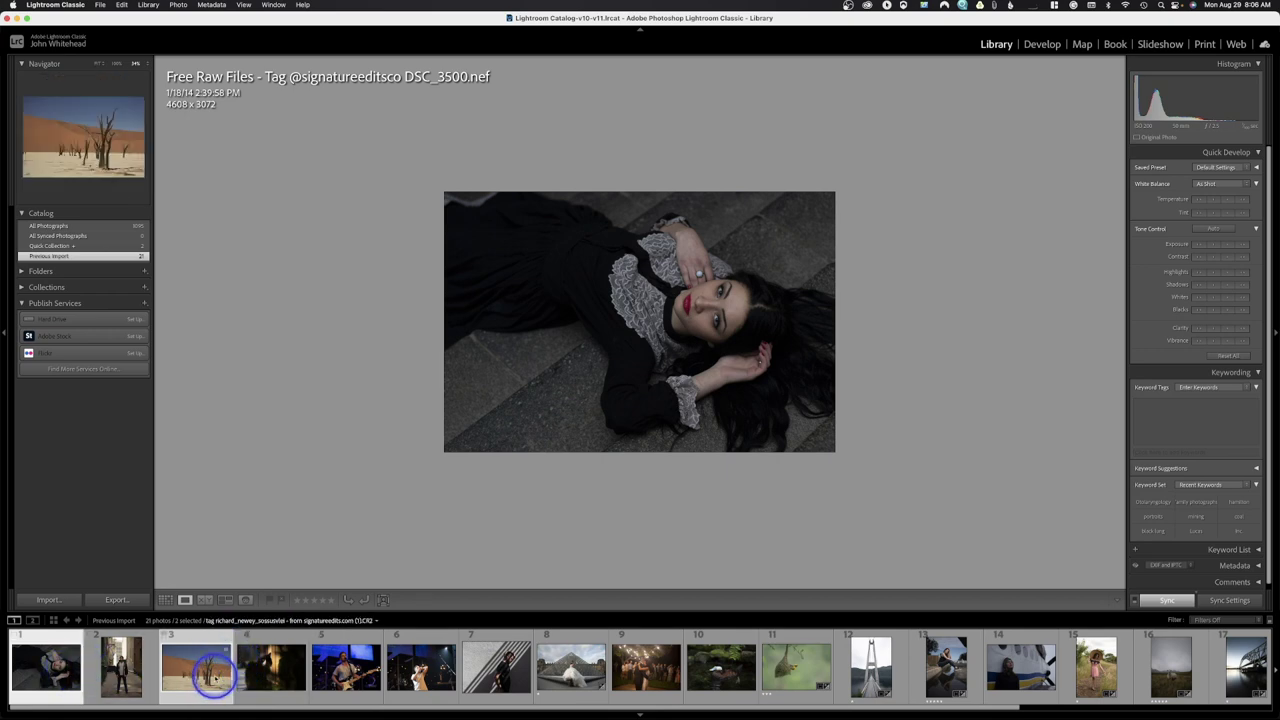
pyautogui.click(203, 599)
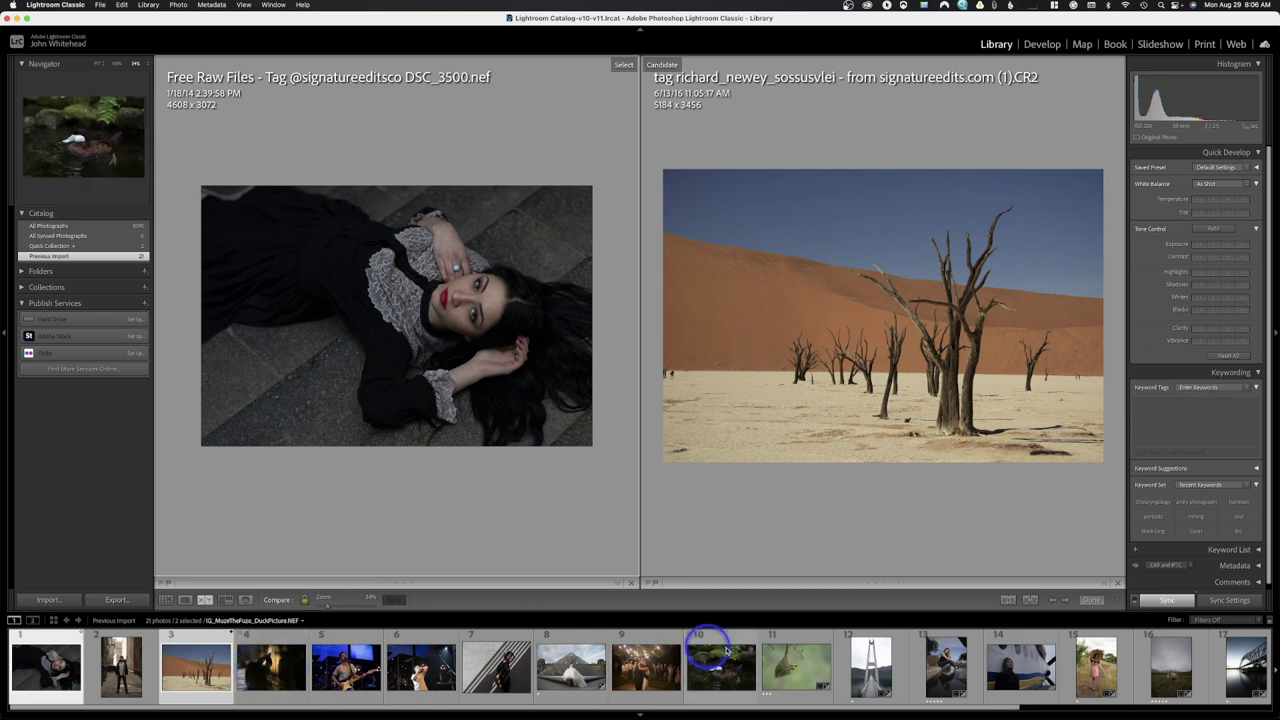
# Step through the comparison candidates and settle on the guitarist photo DSC00090.ARW
pyautogui.click(1065, 601)
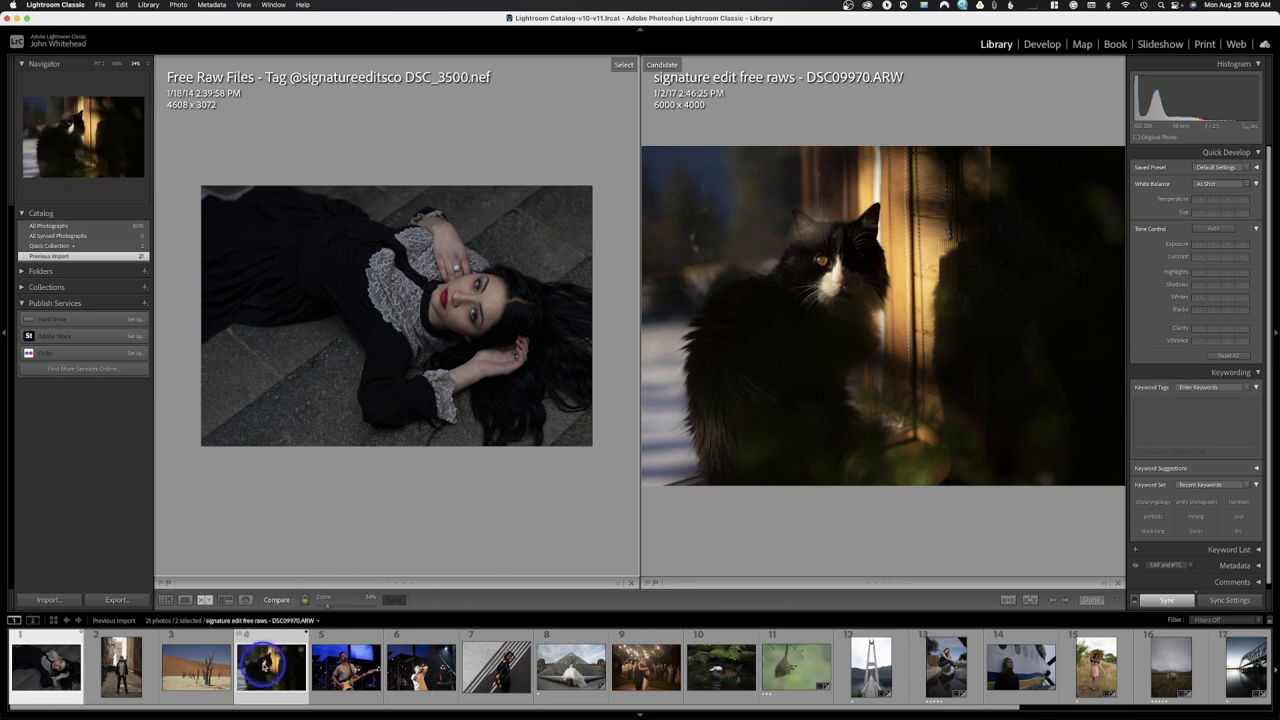
pyautogui.click(1064, 599)
pyautogui.click(1065, 600)
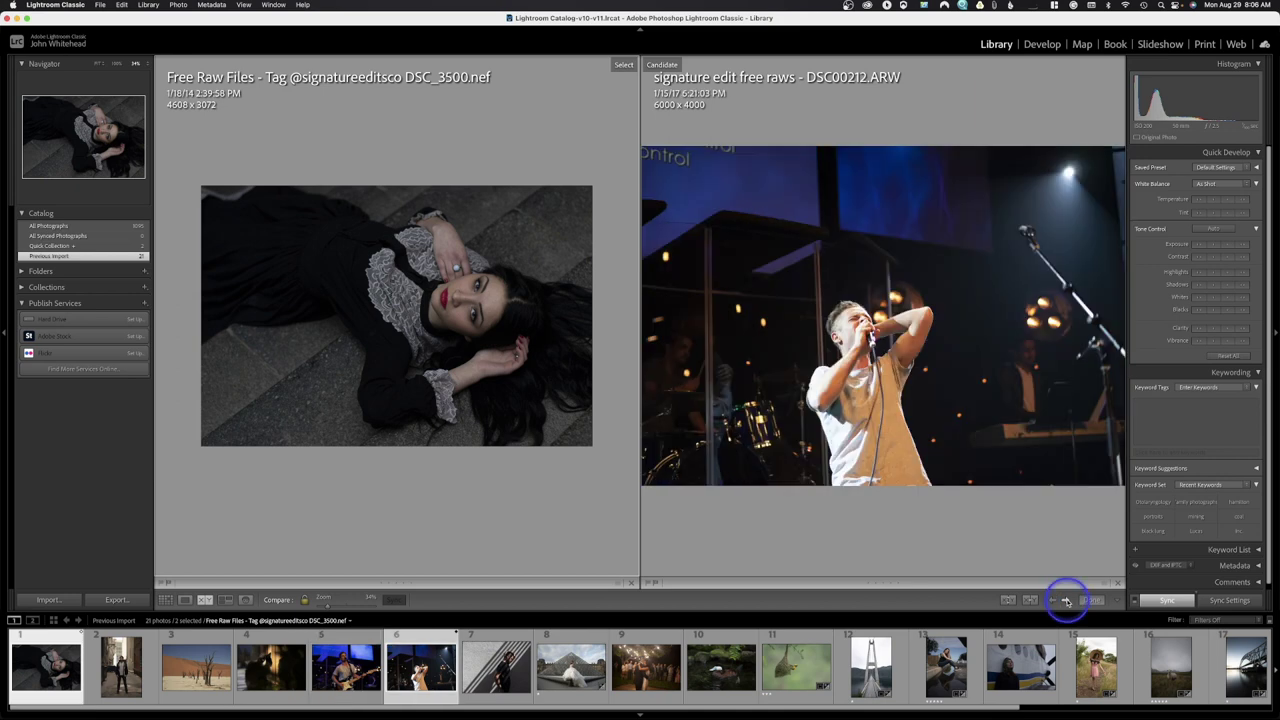
pyautogui.click(1052, 600)
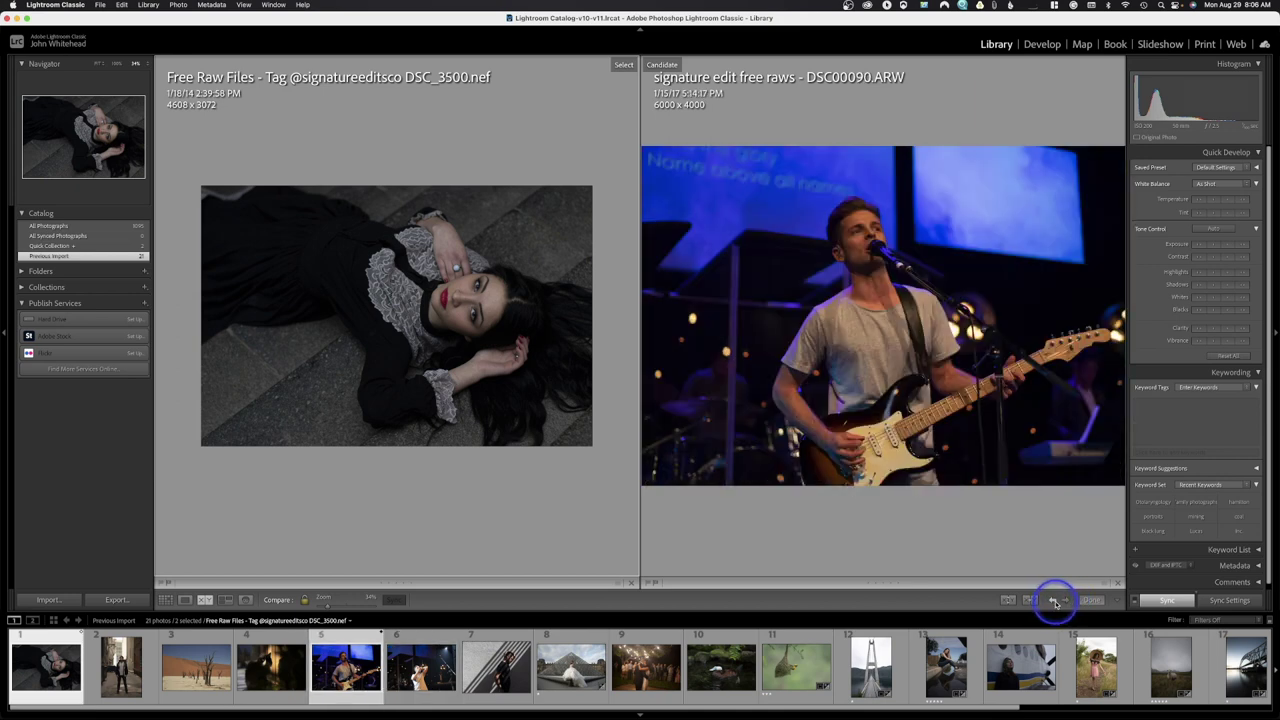
# Zoom both compared photos out together to 30%
pyautogui.click(302, 601)
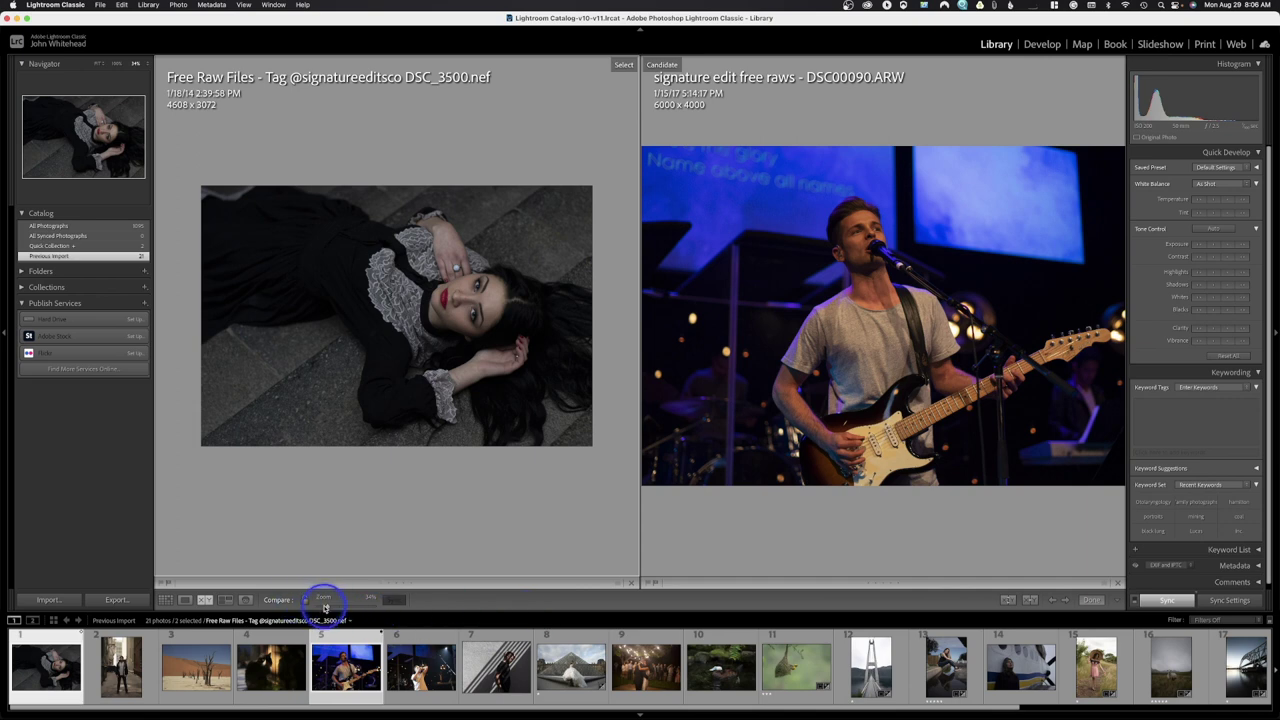
pyautogui.click(325, 607)
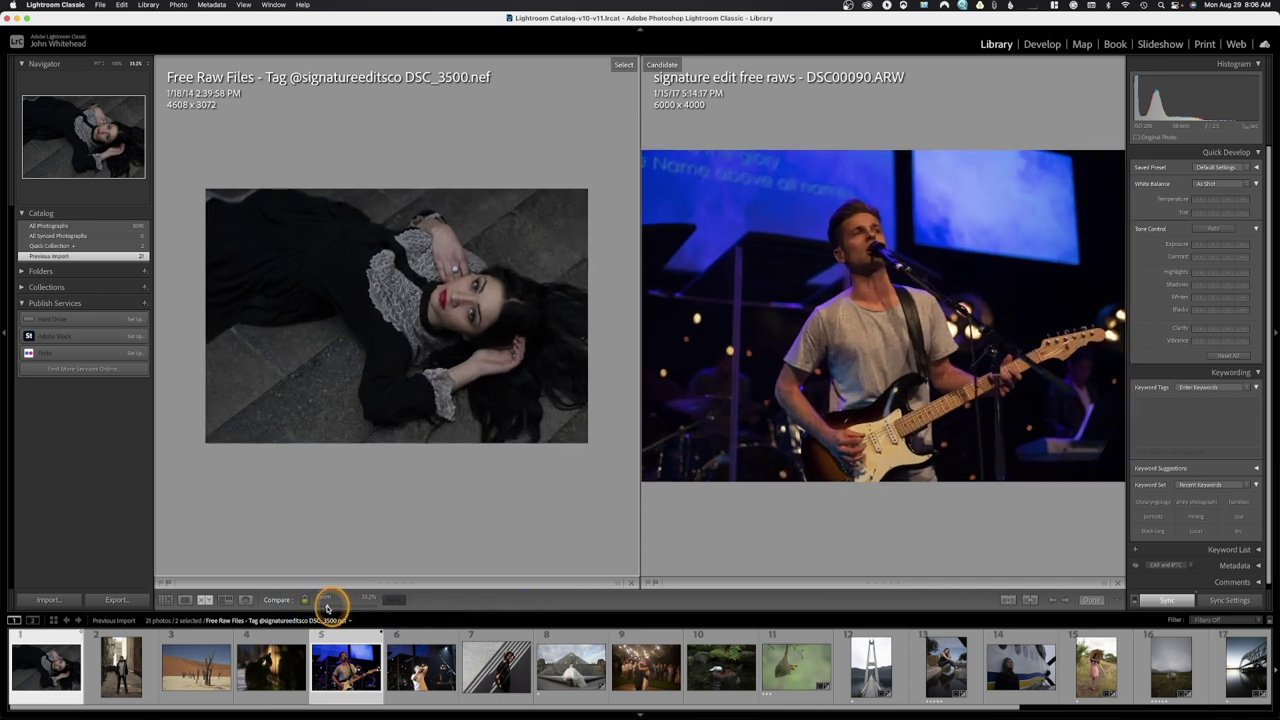
pyautogui.moveTo(325, 607); pyautogui.dragTo(326, 608)
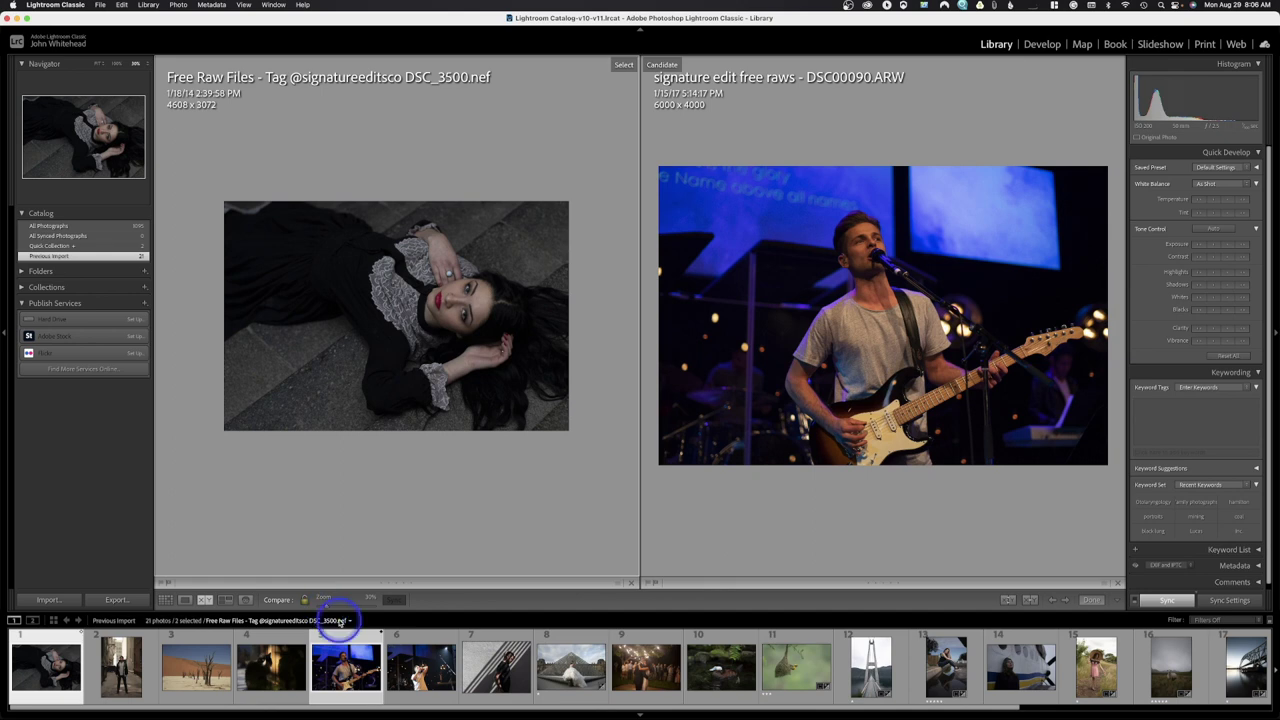
# Add the desert photo to the selection and show the three selected photos in Survey view
pyautogui.keyDown('super'); pyautogui.click(208, 663); pyautogui.keyUp('super')
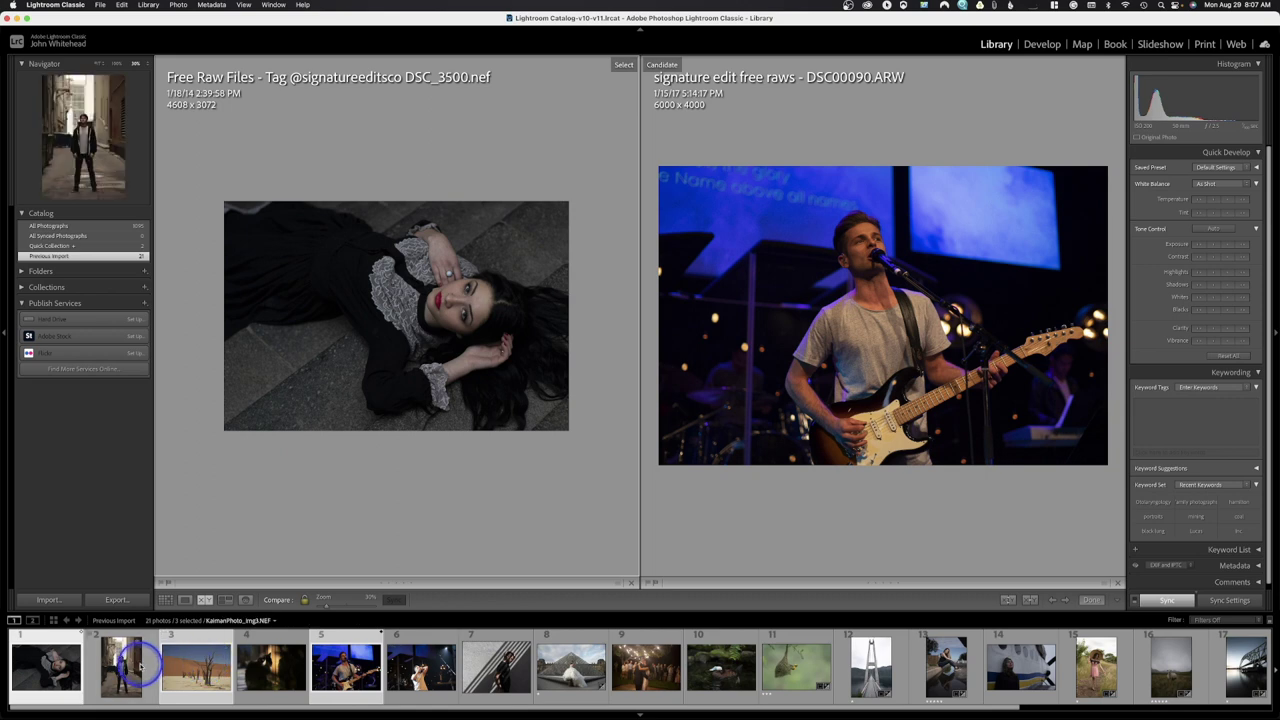
pyautogui.click(226, 600)
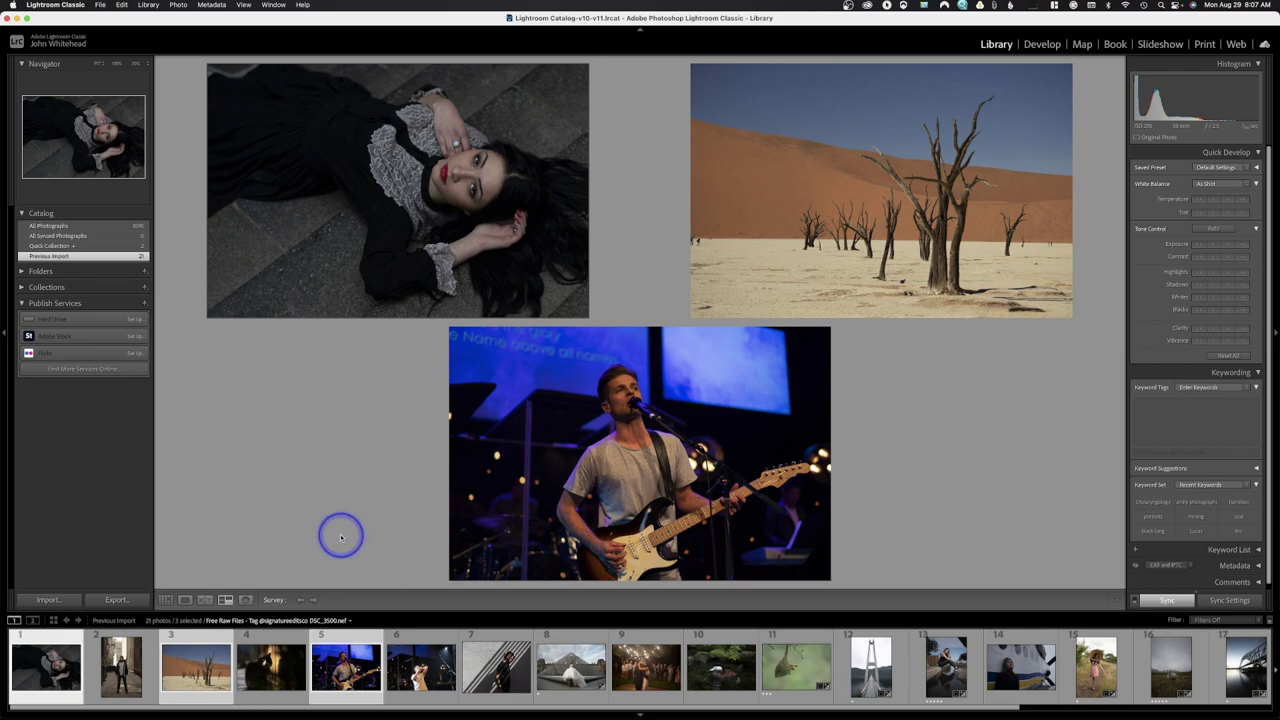
# In Compare view, make the desert photo the Select and advance the candidate to the cat photo before finishing the comparison
pyautogui.click(204, 599)
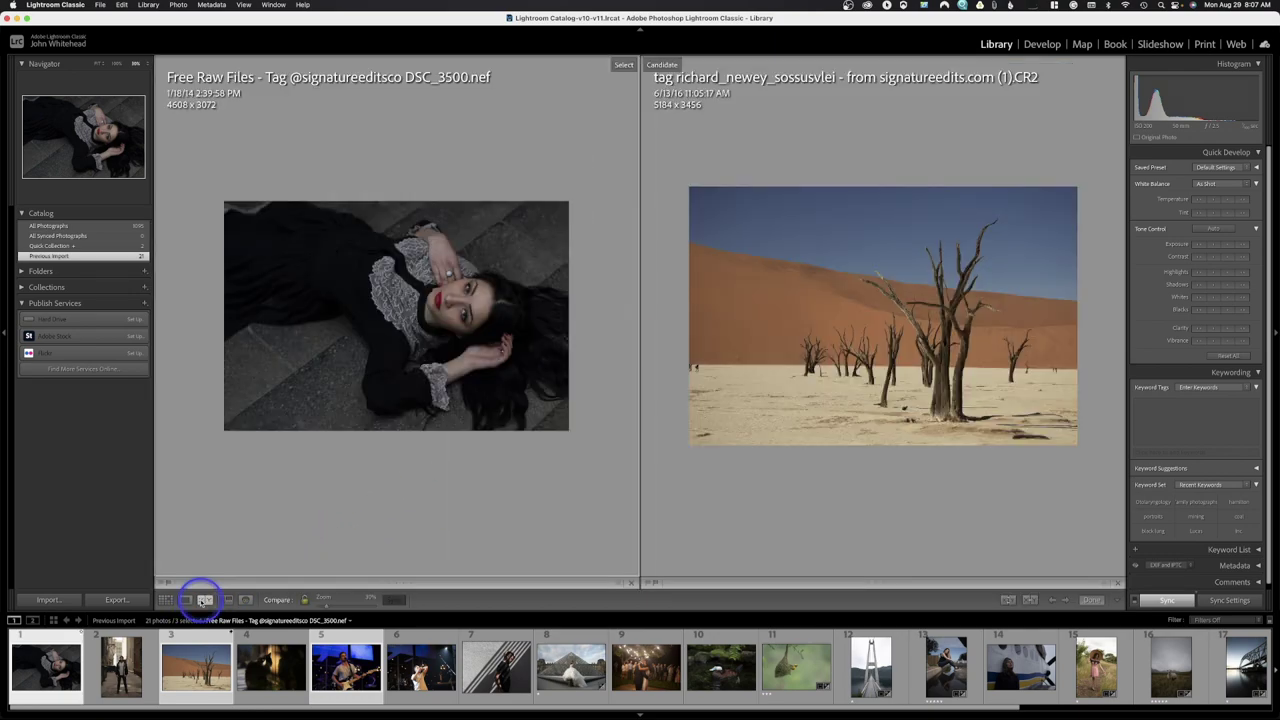
pyautogui.click(1029, 600)
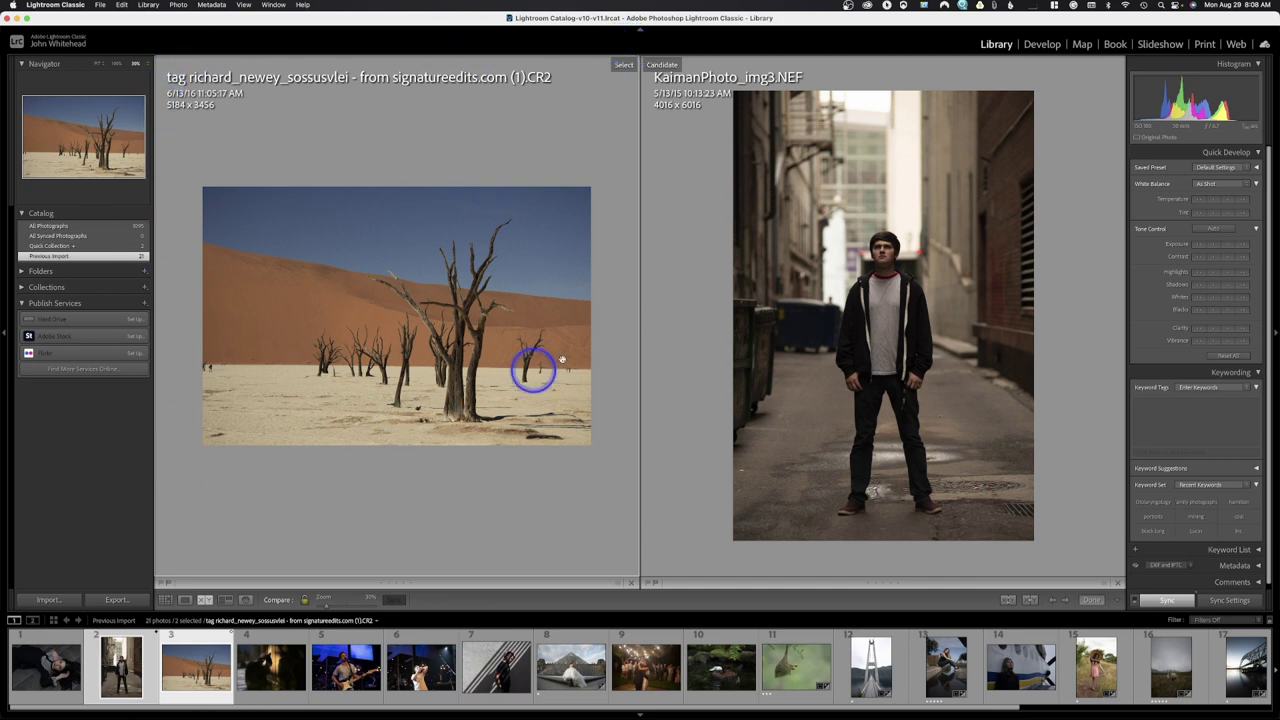
pyautogui.click(719, 314)
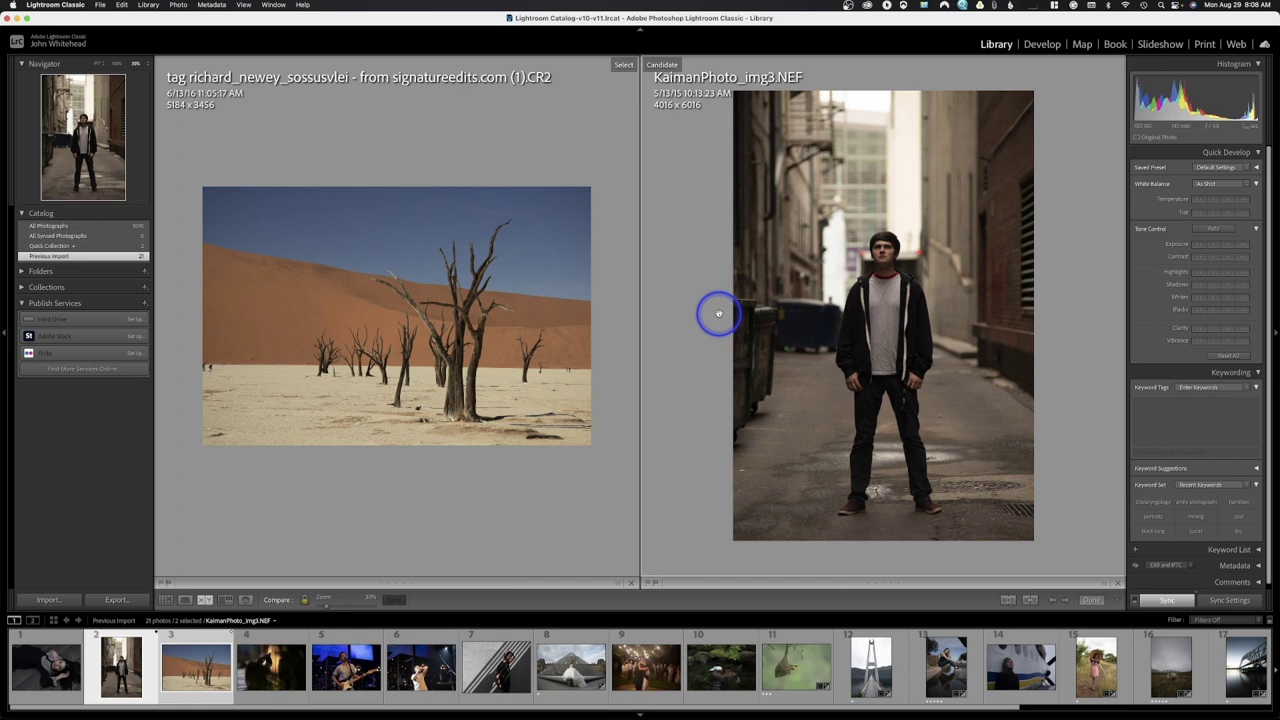
pyautogui.click(1065, 601)
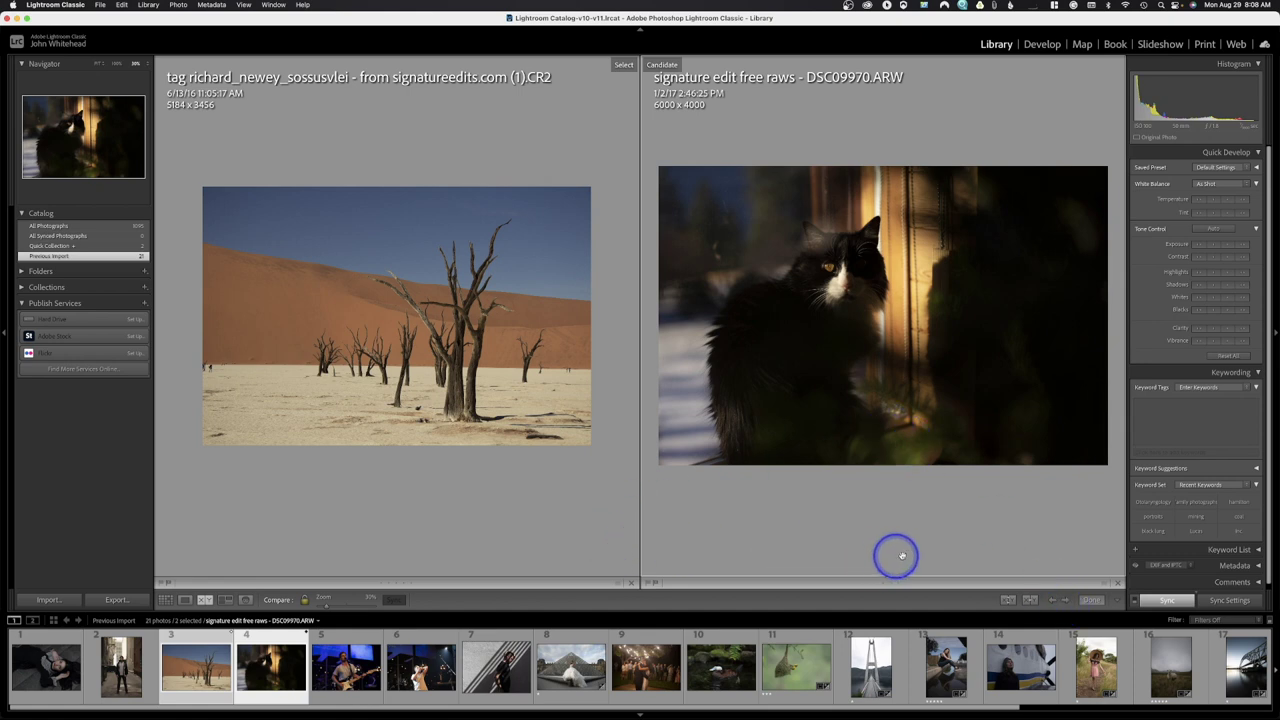
pyautogui.click(1090, 601)
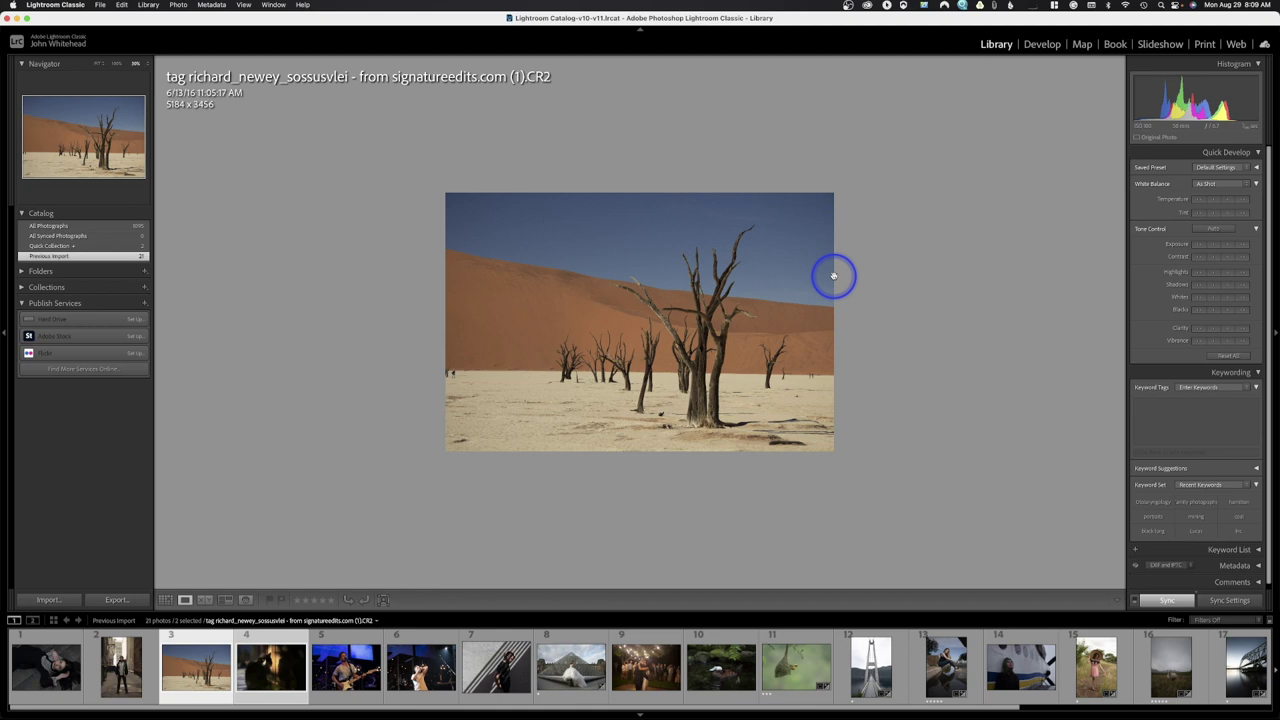
# Open the portrait of the reclining woman in the Develop module and enlarge it
pyautogui.click(30, 672)
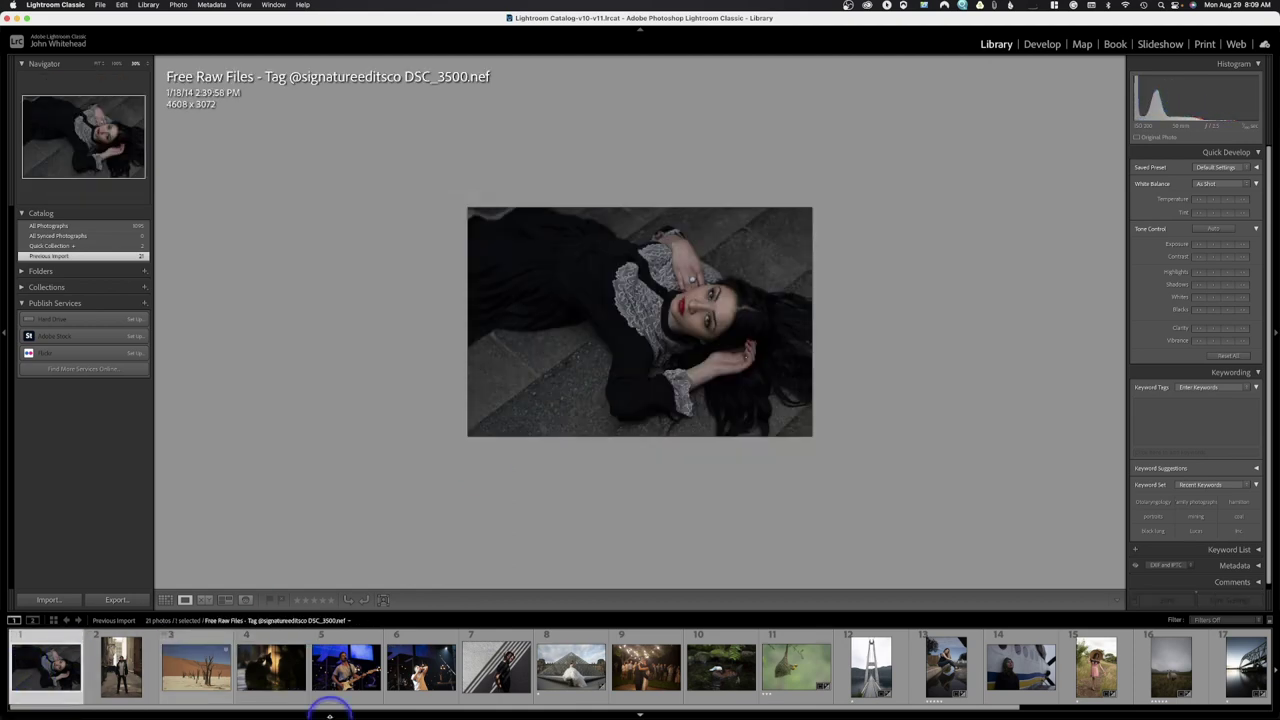
pyautogui.click(1038, 46)
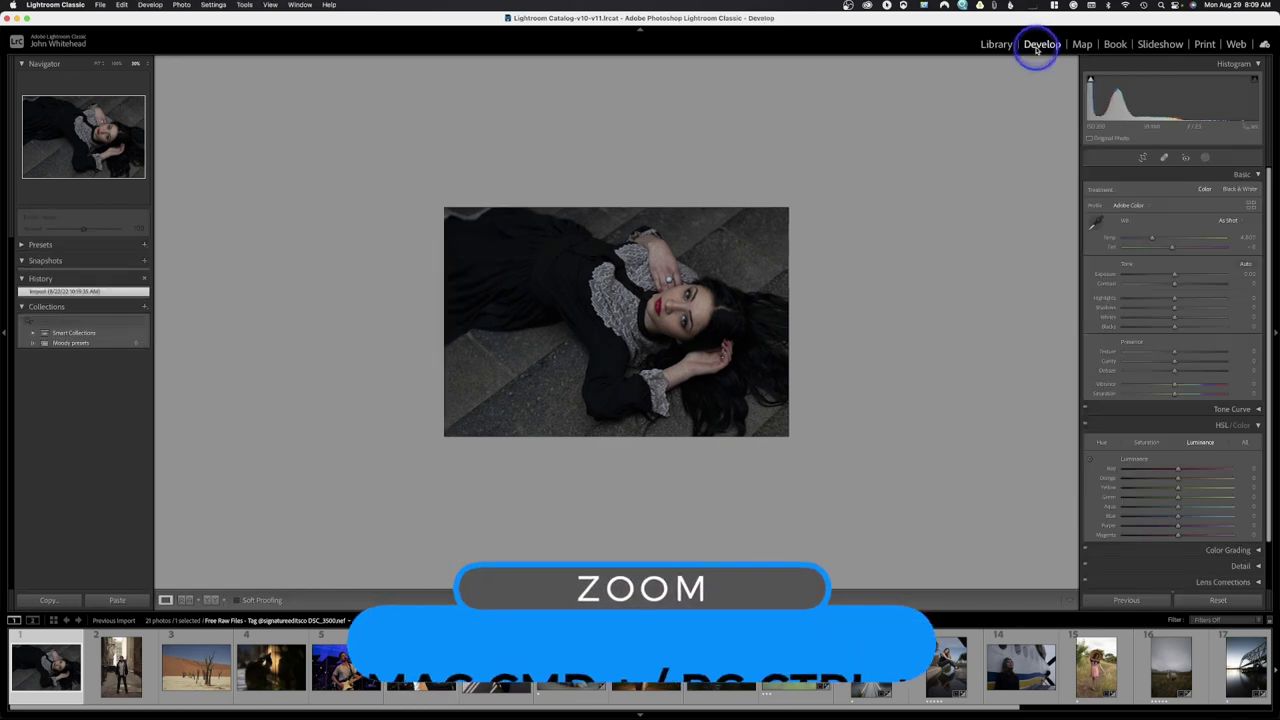
pyautogui.press('super+equal')
pyautogui.press('super+equal')
pyautogui.press('super+equal')
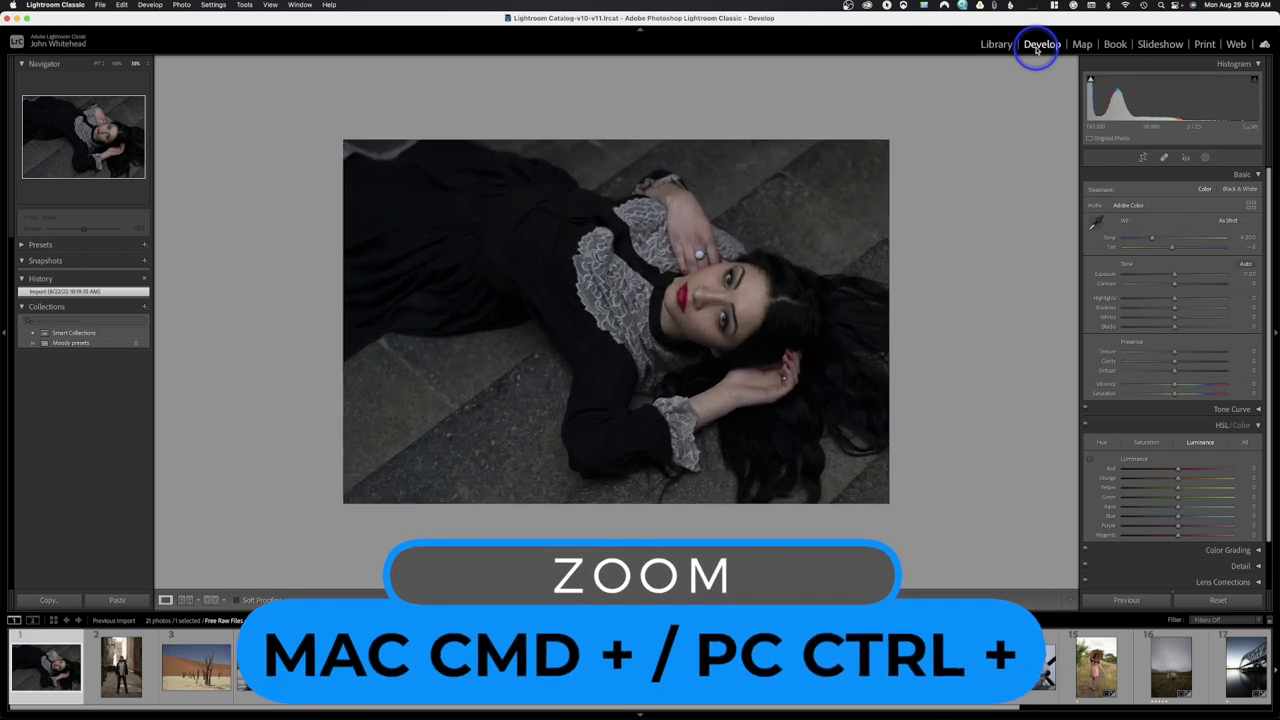
# Inspect the portrait at 100% zoom and return it to the fitted view
pyautogui.click(272, 5)
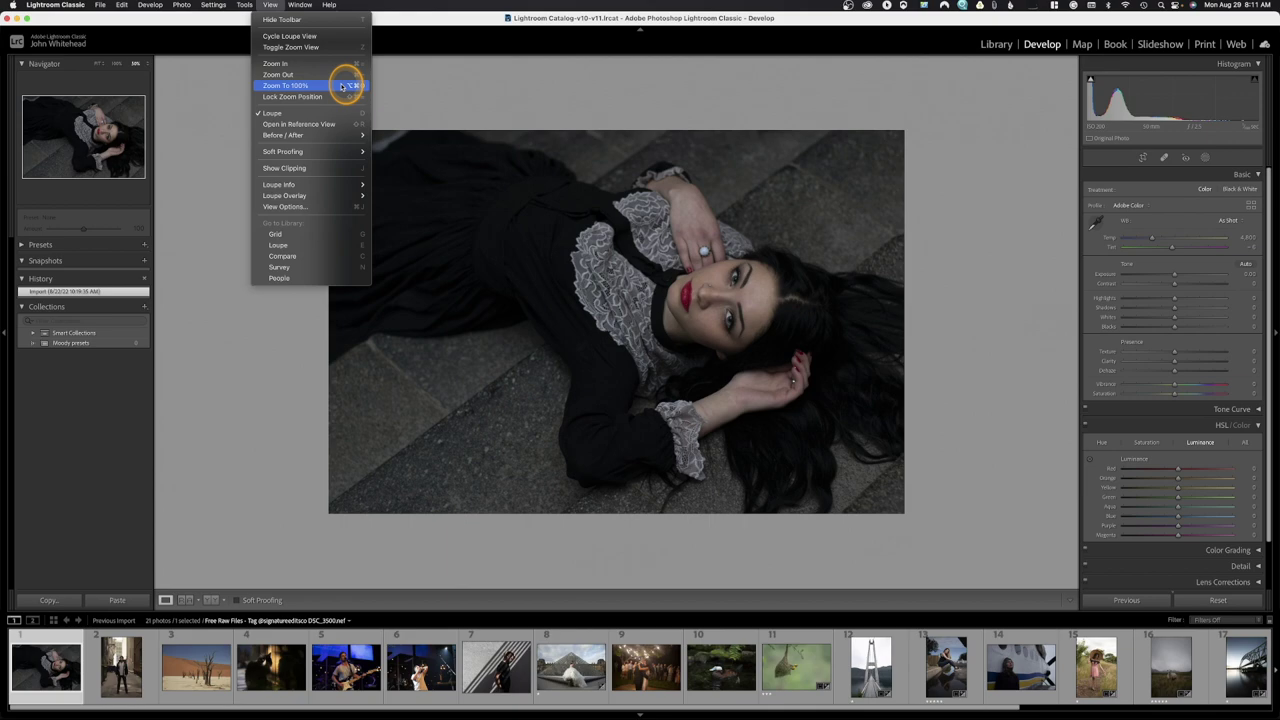
pyautogui.click(343, 86)
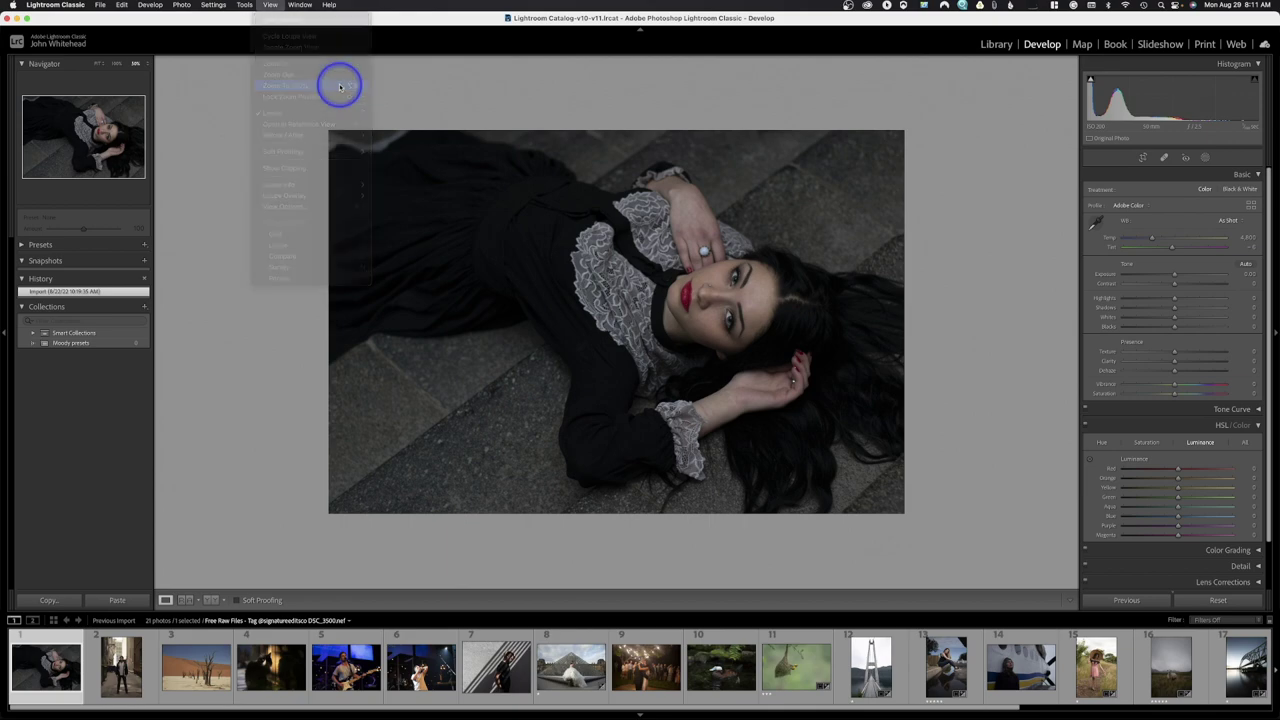
pyautogui.press('alt')
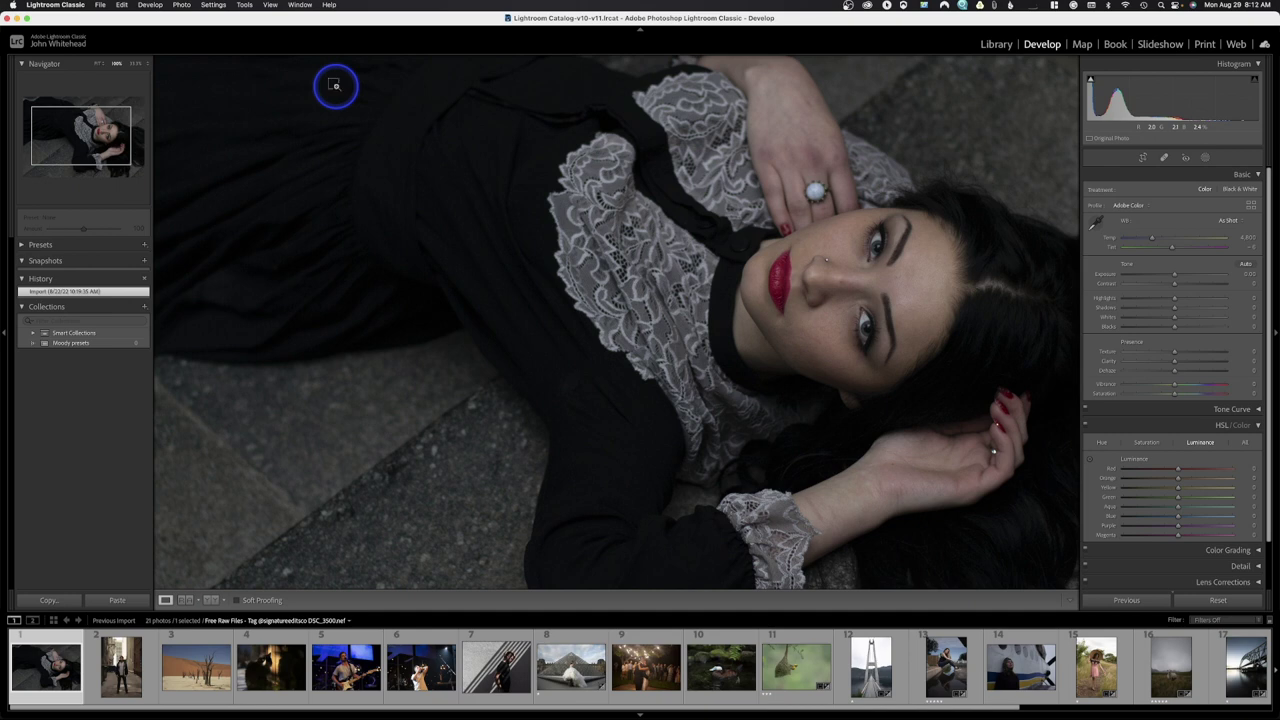
pyautogui.click(335, 86)
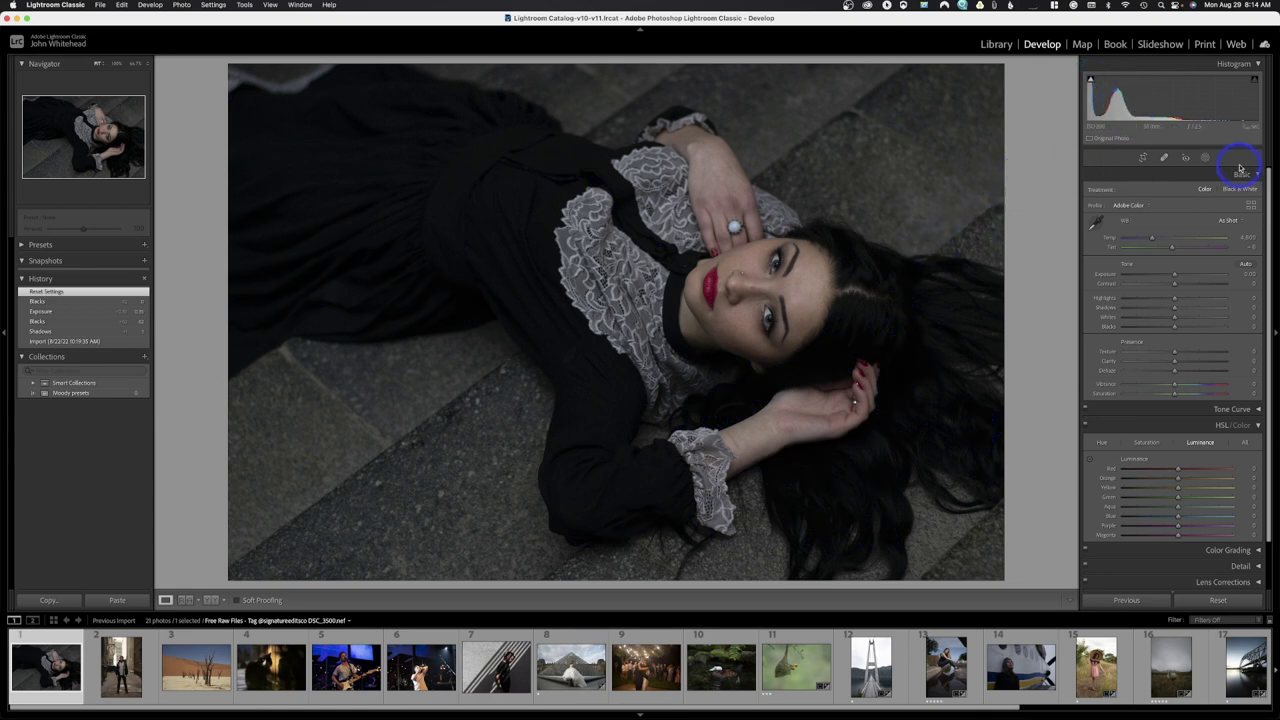
# Collapse the HSL / Color adjustments so that only the Basic adjustments are expanded
pyautogui.click(1260, 175)
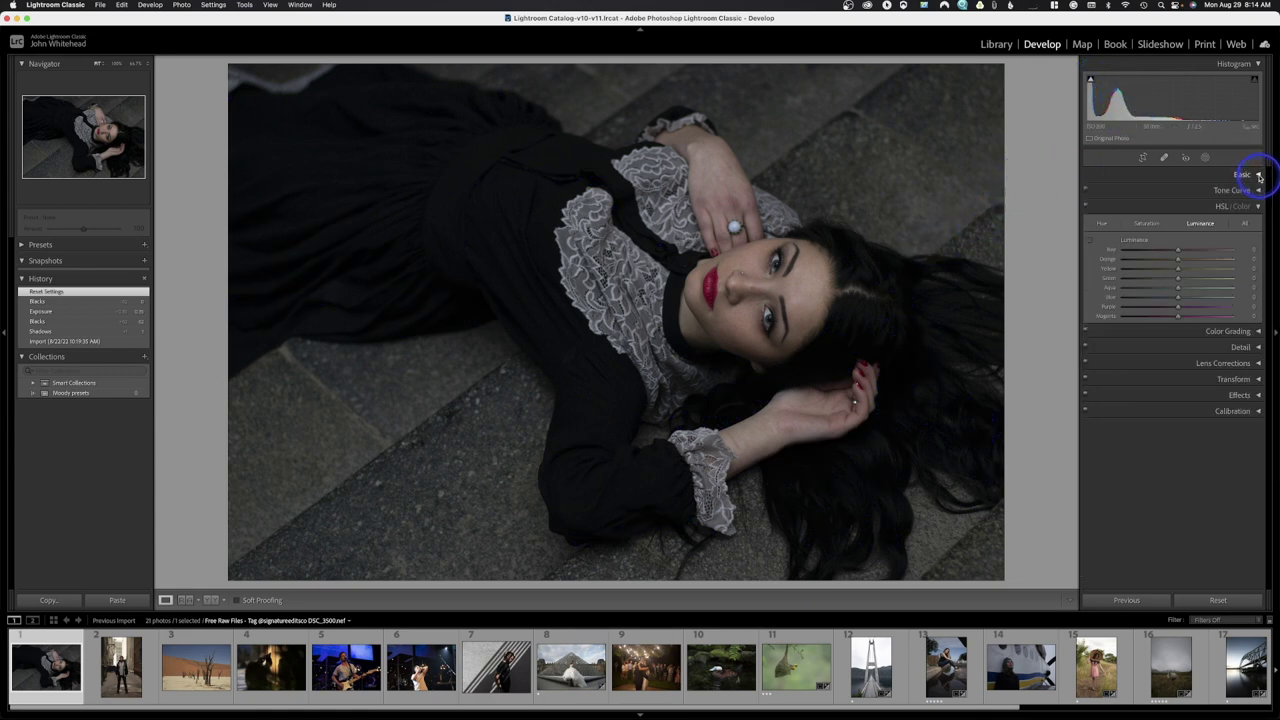
pyautogui.click(1258, 207)
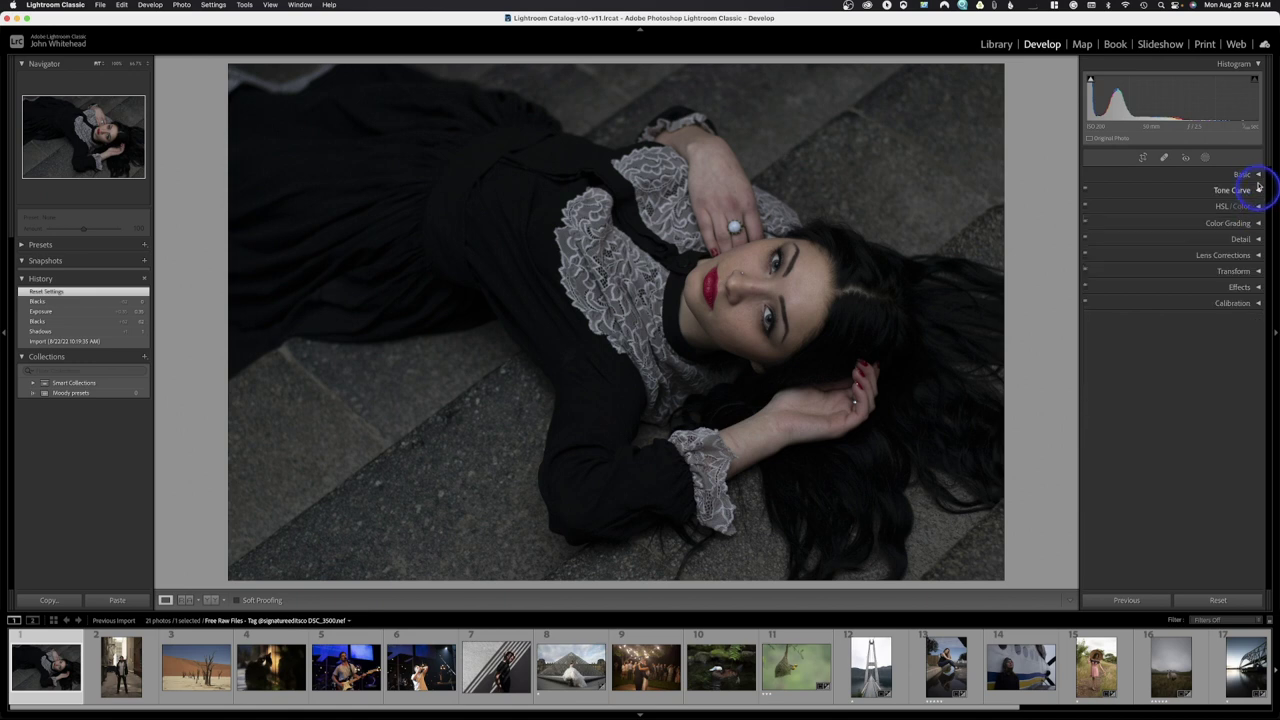
pyautogui.click(1259, 176)
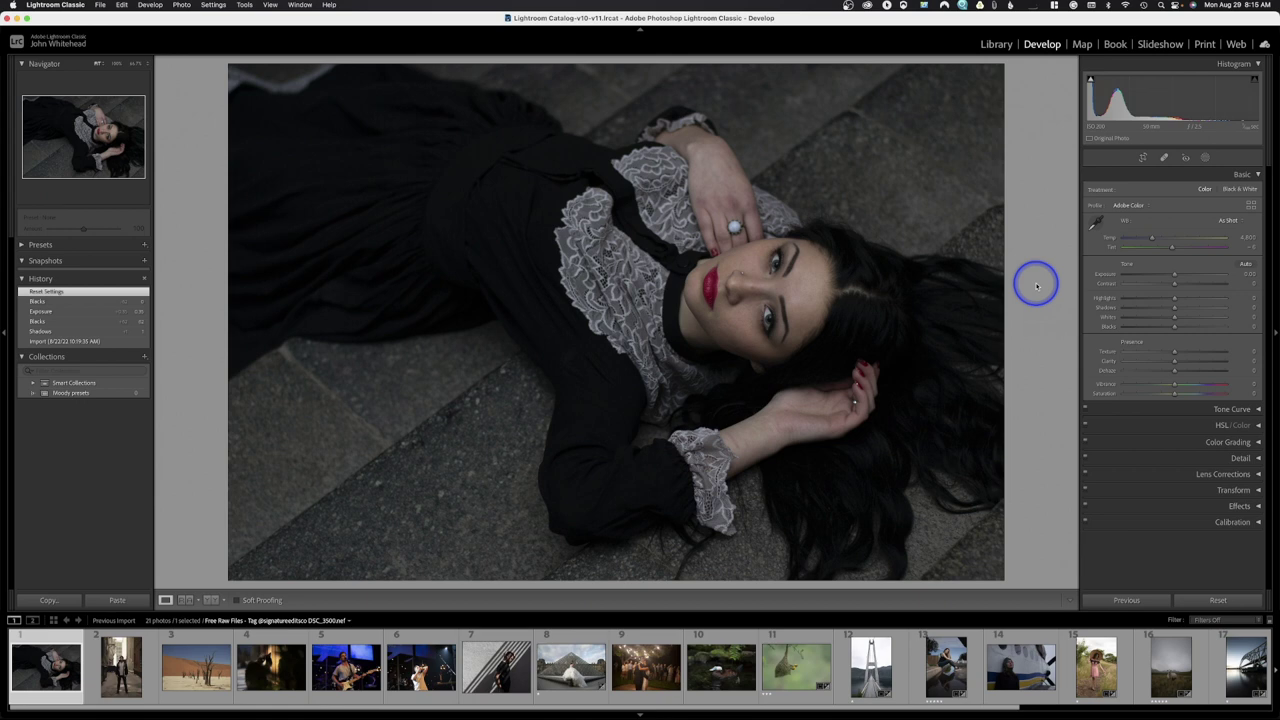
# Try the portrait's Exposure at +0.95 and +0.35, and bring it down to +0.15
pyautogui.moveTo(1178, 276); pyautogui.dragTo(1185, 276)
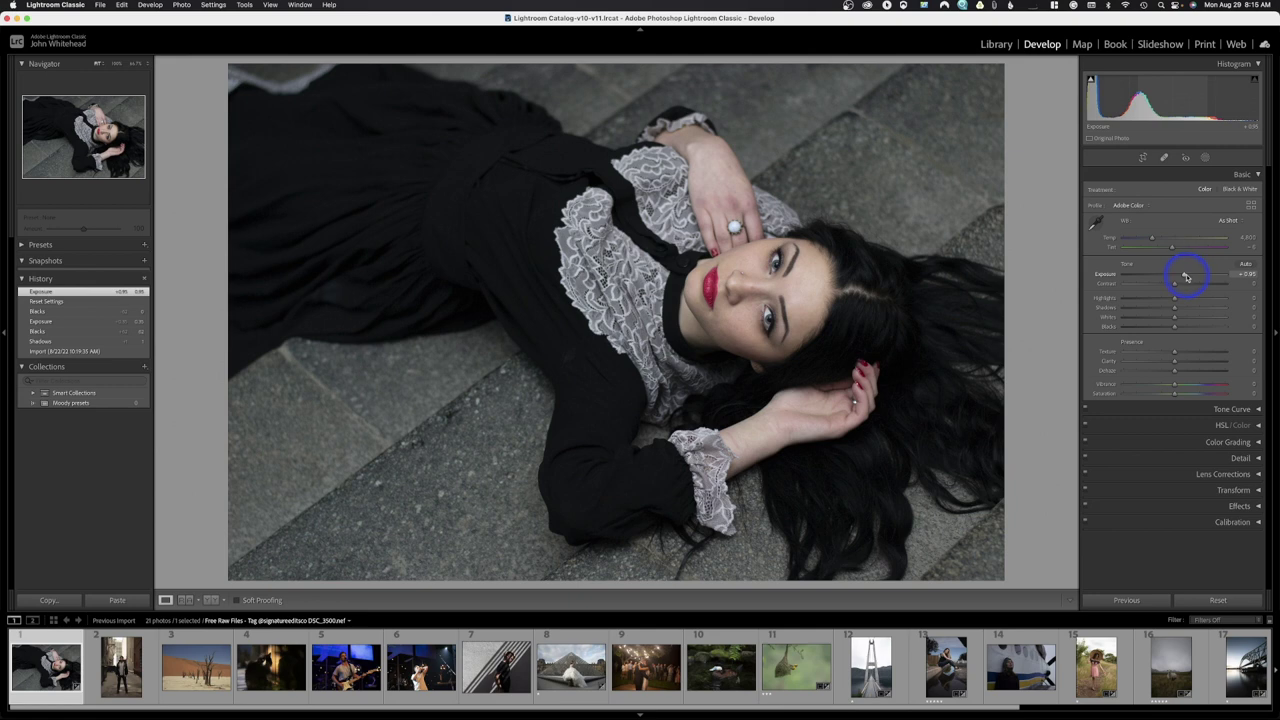
pyautogui.moveTo(1186, 276); pyautogui.dragTo(1180, 281)
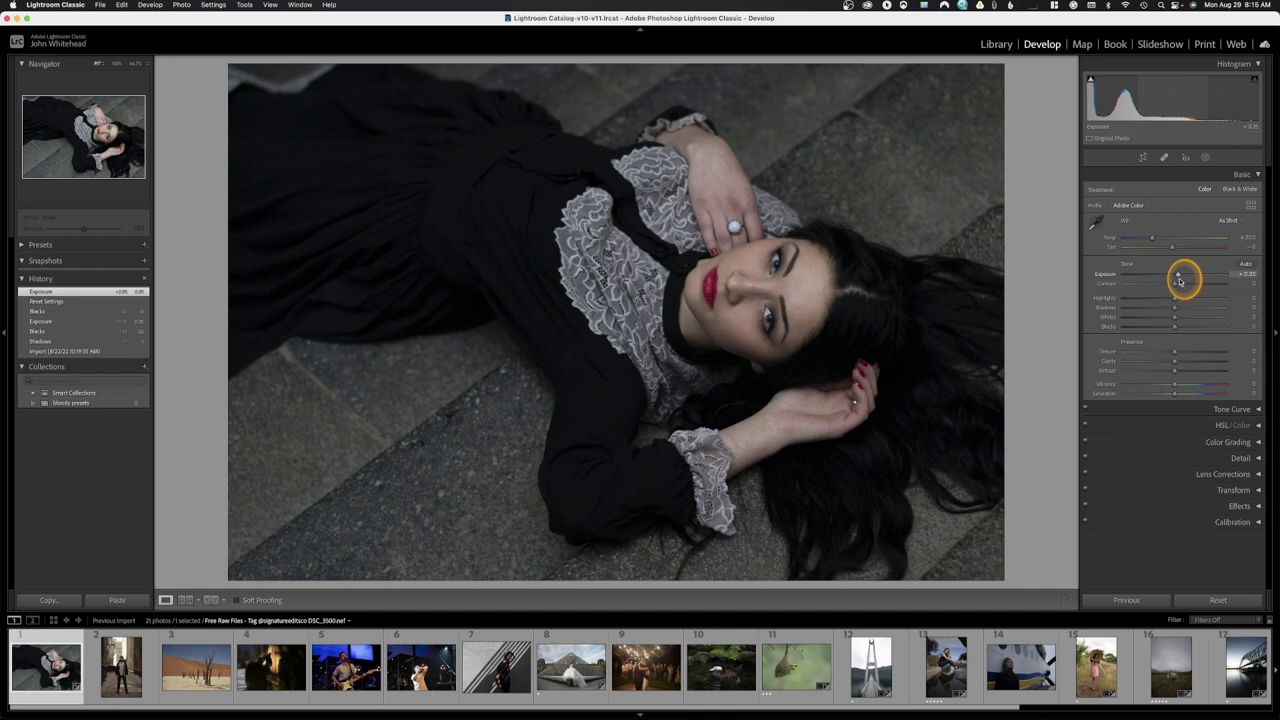
pyautogui.moveTo(1180, 280); pyautogui.dragTo(1179, 277)
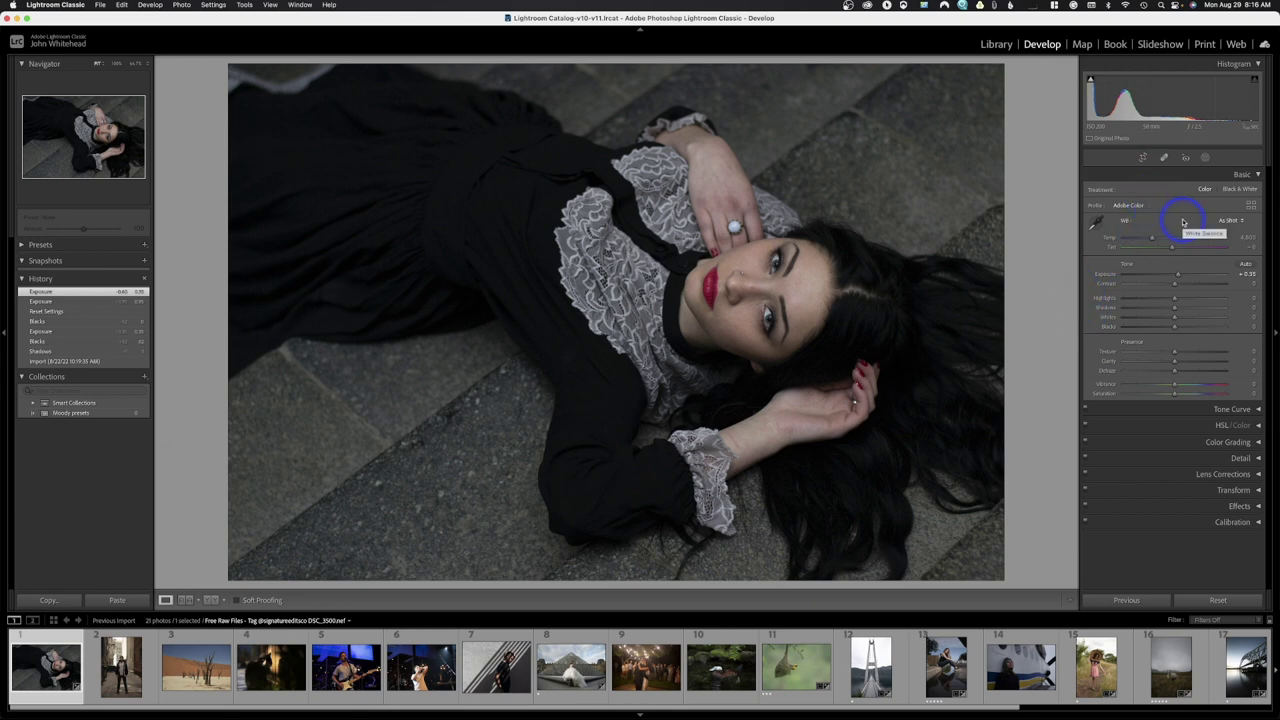
pyautogui.click(1178, 277)
pyautogui.moveTo(1178, 277); pyautogui.dragTo(1175, 277)
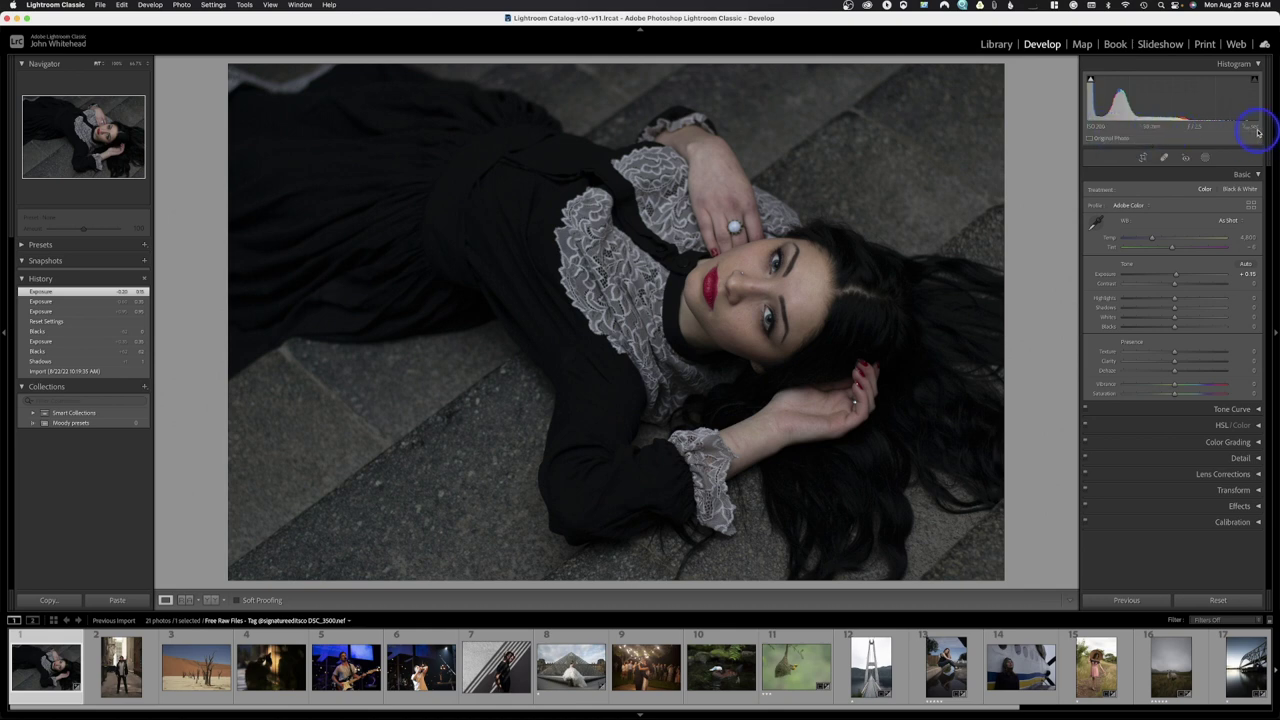
# Toggle the shadow clipping overlay on the portrait and leave it switched on
pyautogui.click(1091, 80)
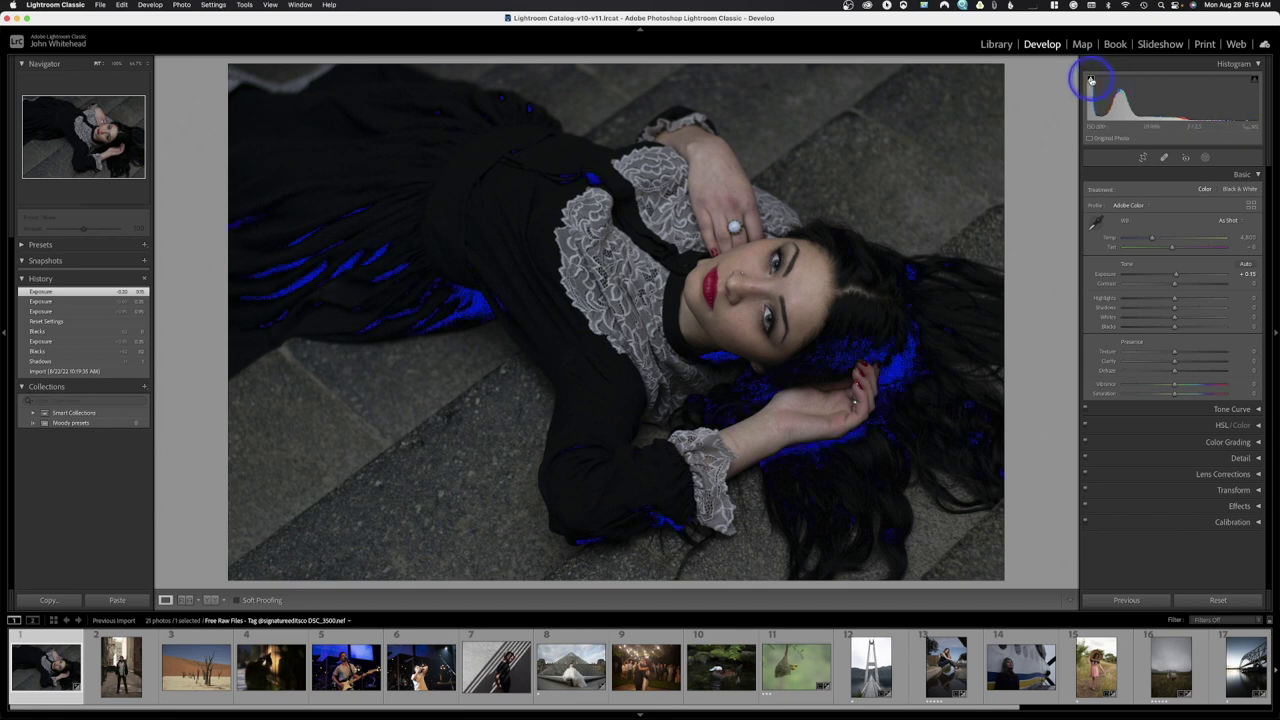
pyautogui.click(1091, 80)
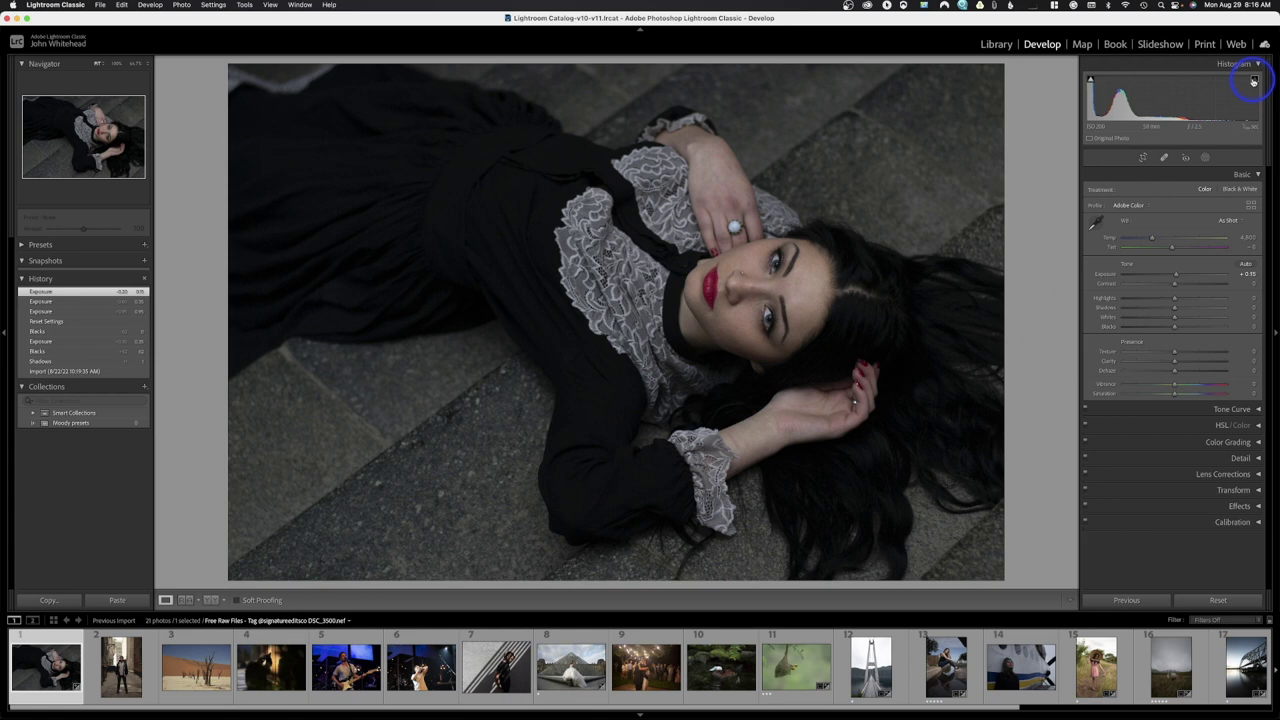
pyautogui.click(1091, 80)
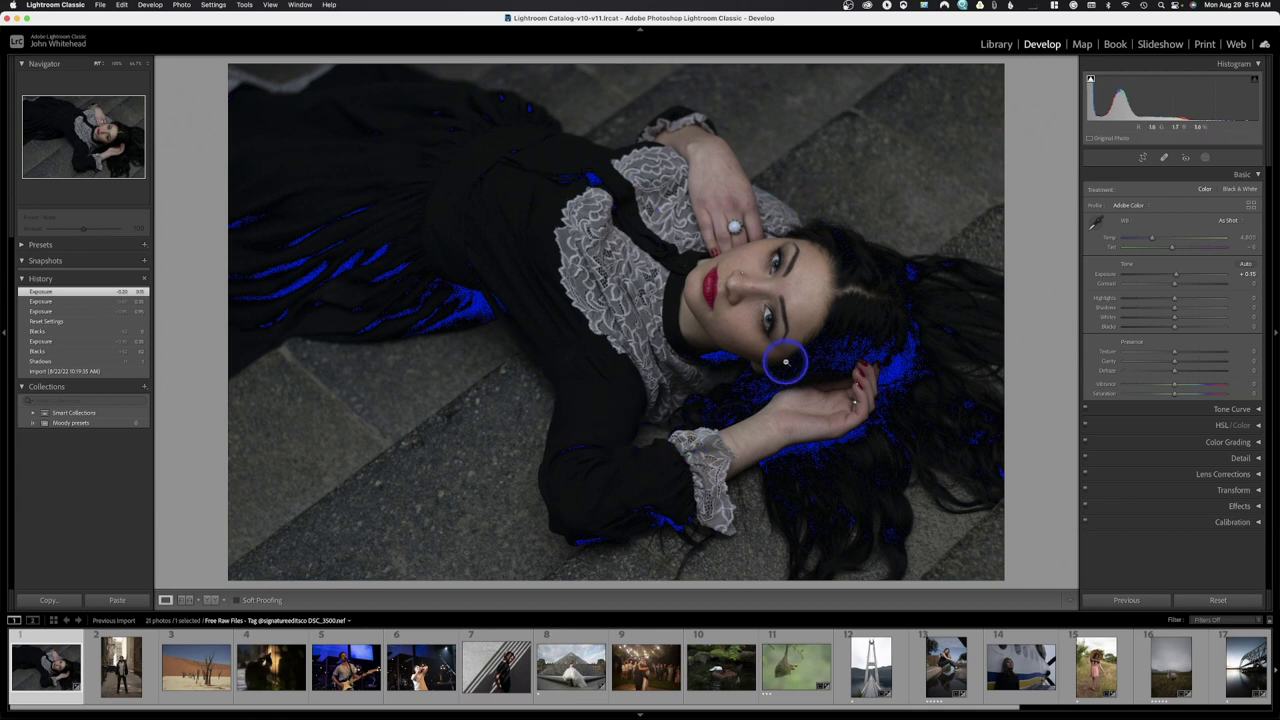
# Set the portrait's Blacks to +25 and its Exposure to +0.60
pyautogui.moveTo(1173, 329); pyautogui.dragTo(1189, 325)
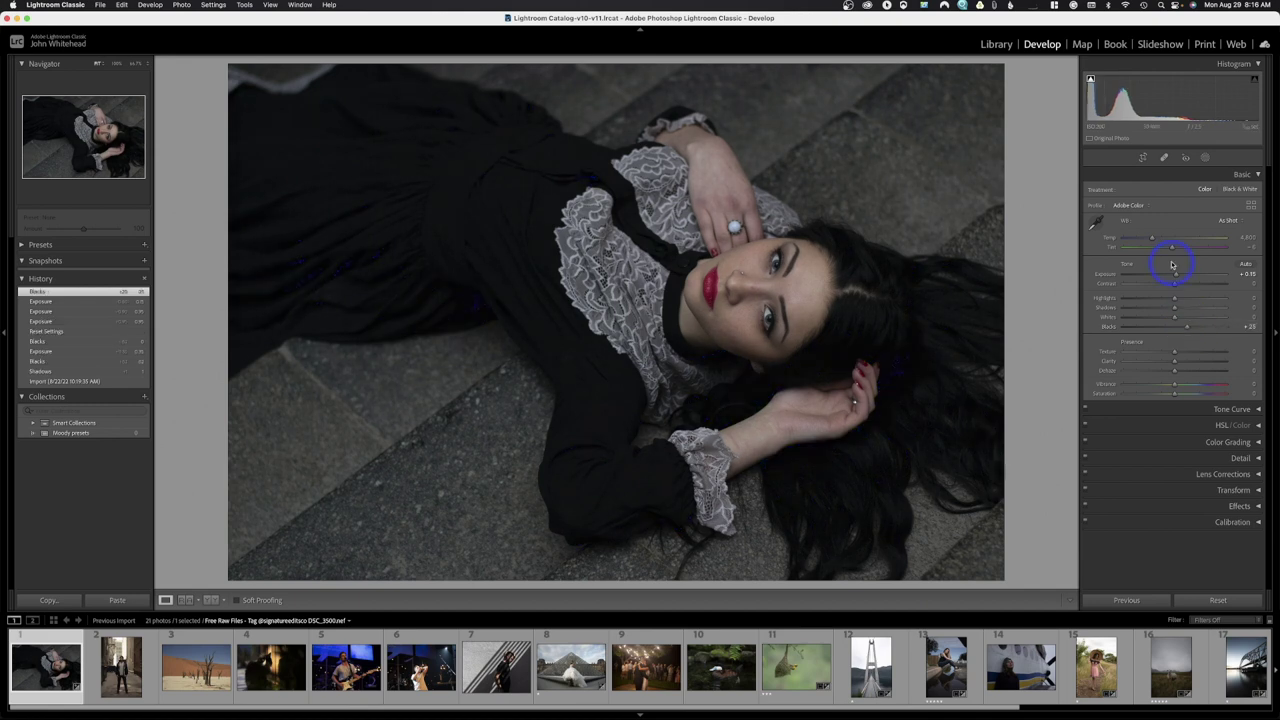
pyautogui.moveTo(1177, 276); pyautogui.dragTo(1182, 275)
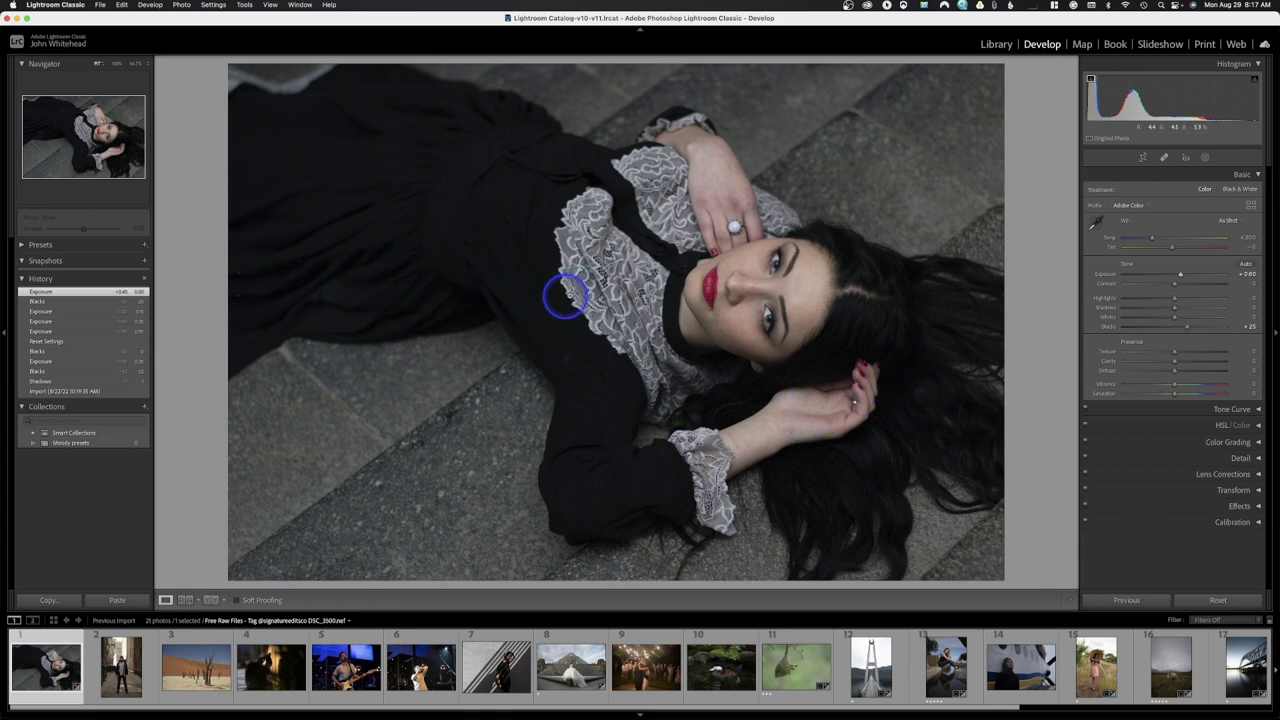
# Lower the portrait's Blacks to just above zero and turn off the shadow clipping overlay
pyautogui.moveTo(1187, 328); pyautogui.dragTo(1175, 330)
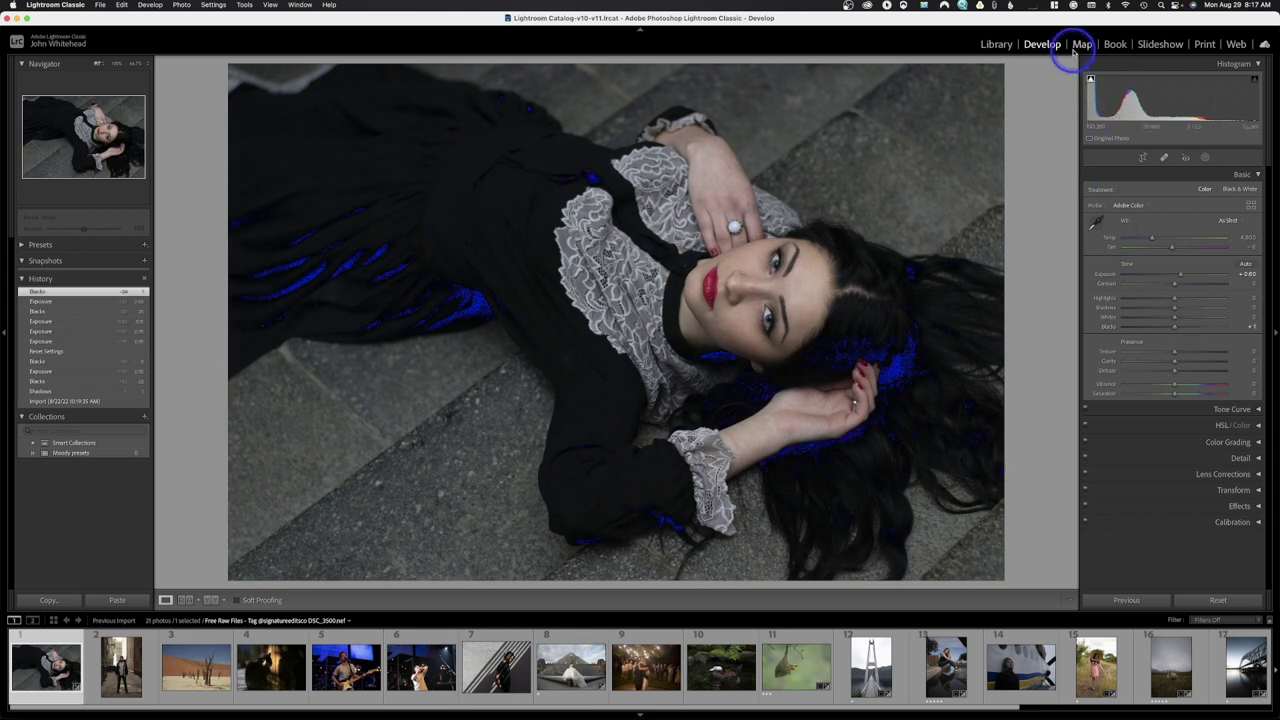
pyautogui.click(1088, 78)
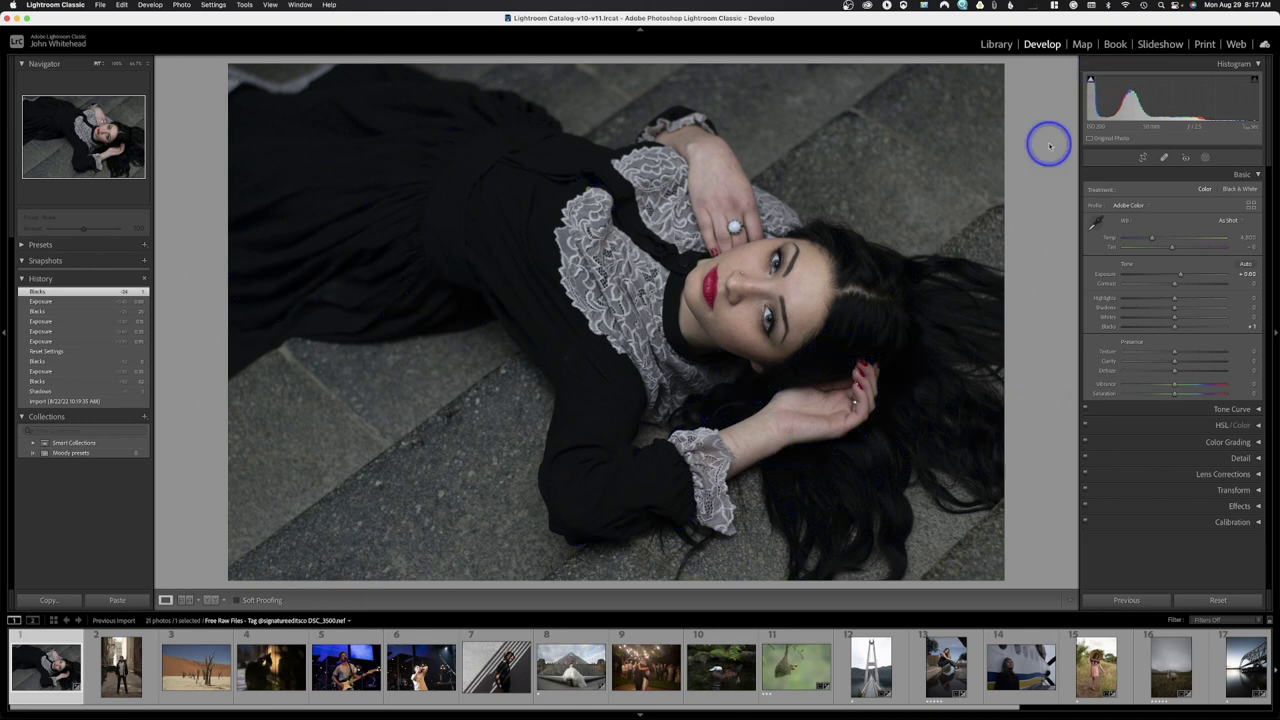
# Check highlight clipping on the portrait by turning on its overlay, trying Exposure at +4.30 and +2.40, and turning the overlay off
pyautogui.click(1256, 79)
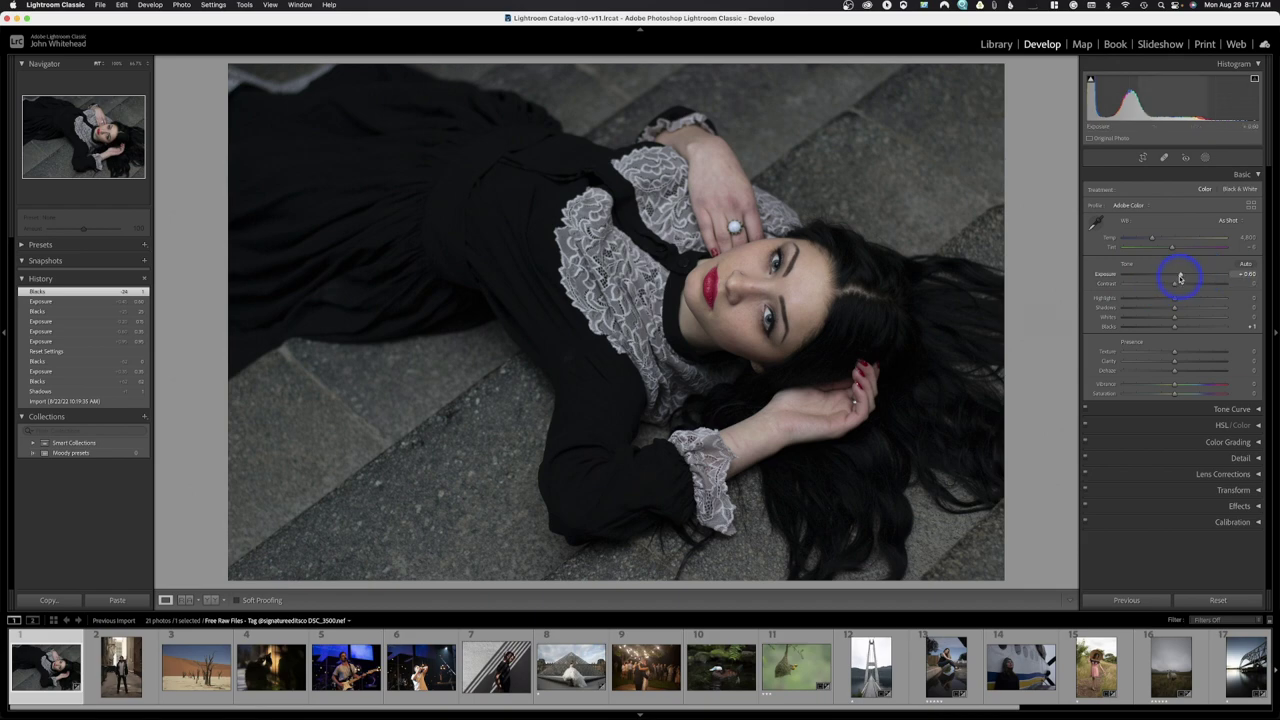
pyautogui.moveTo(1180, 278); pyautogui.dragTo(1217, 278)
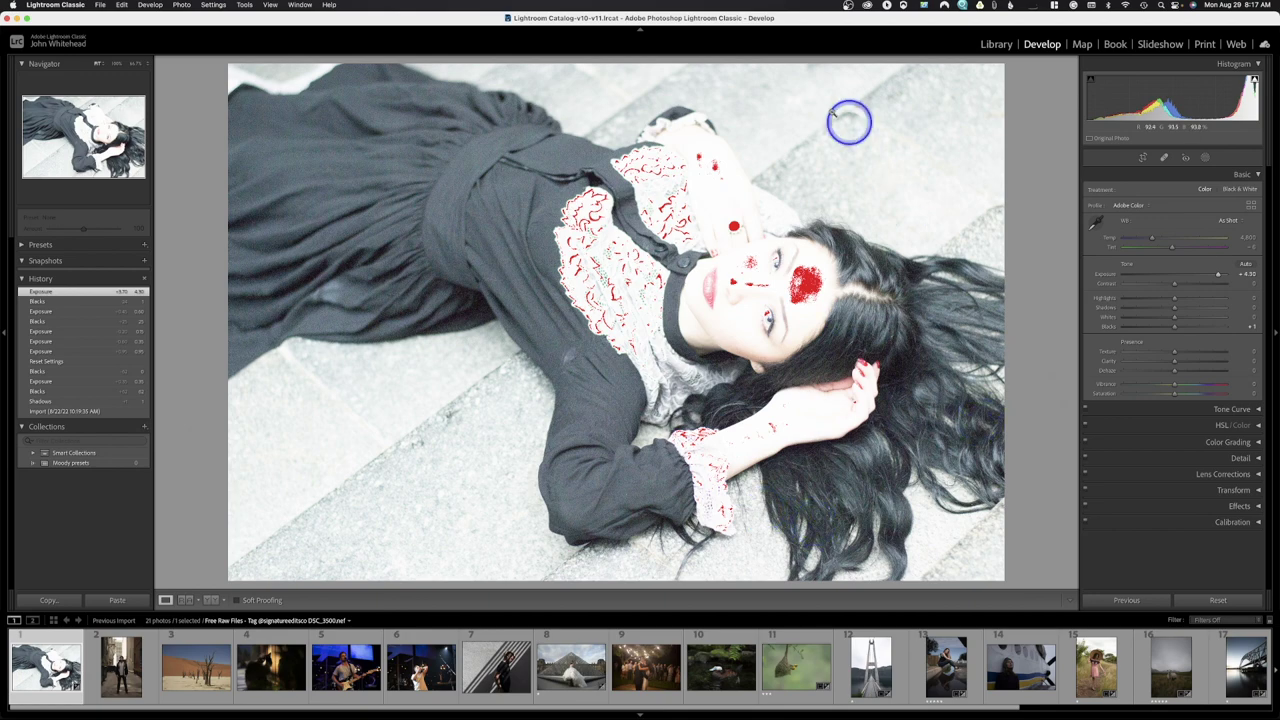
pyautogui.moveTo(1218, 274); pyautogui.dragTo(1199, 278)
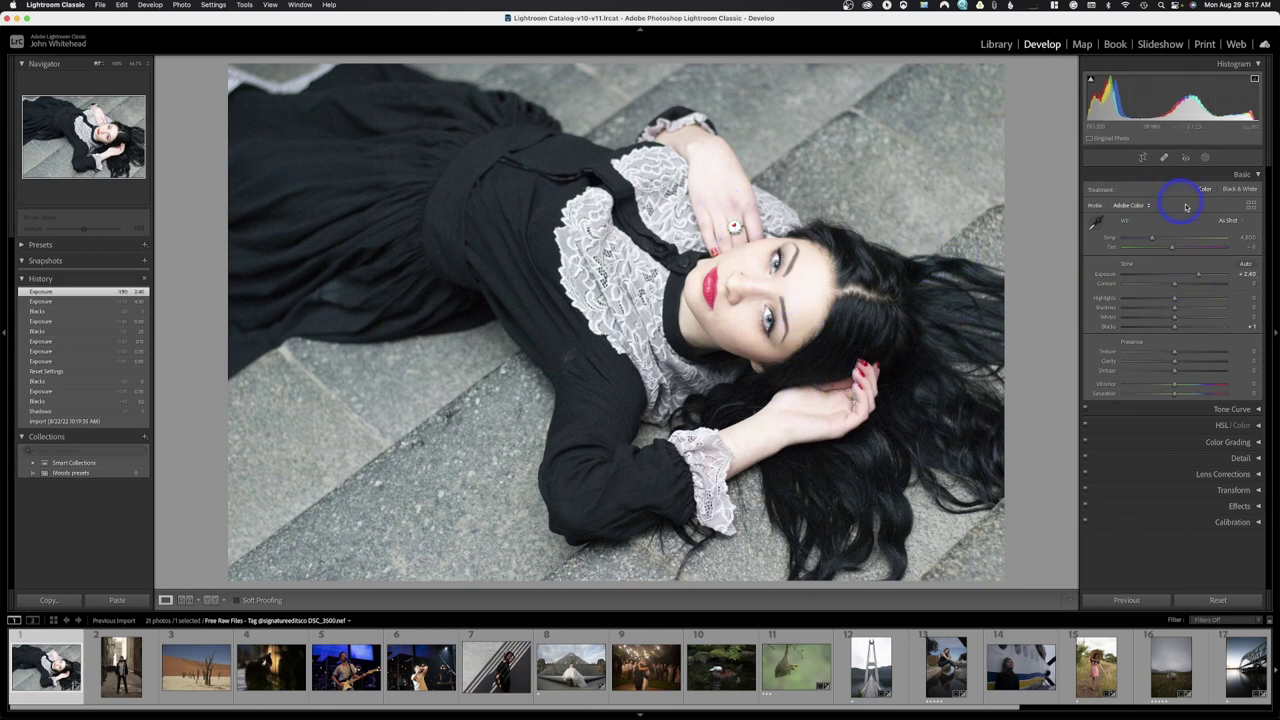
pyautogui.click(1254, 79)
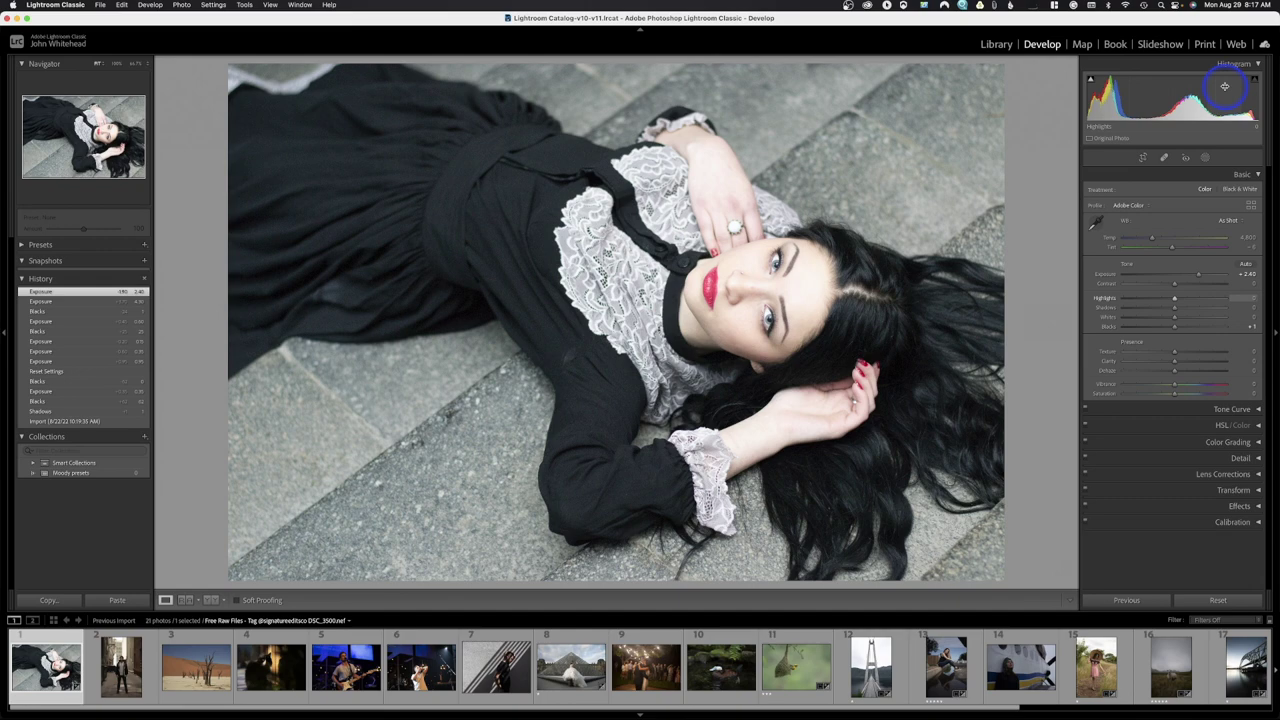
# Set the portrait's Exposure to +1.15
pyautogui.moveTo(1200, 274); pyautogui.dragTo(1177, 281)
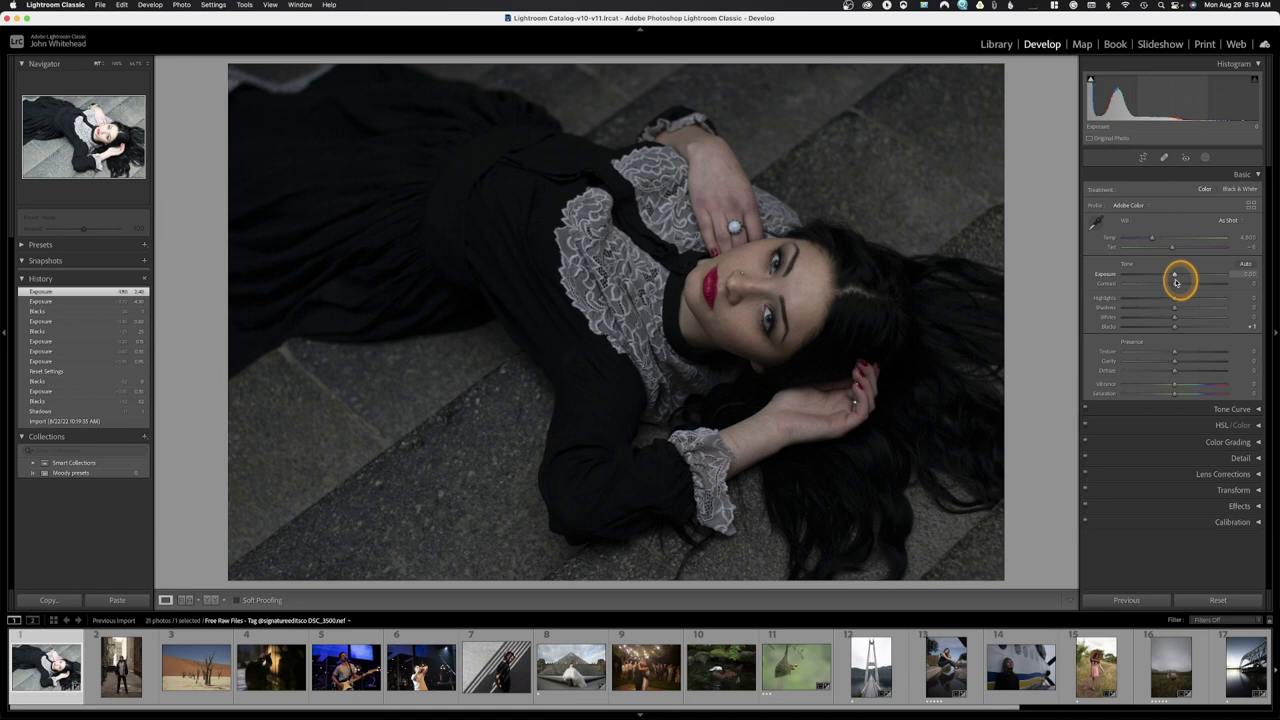
pyautogui.moveTo(1176, 282); pyautogui.dragTo(1188, 282)
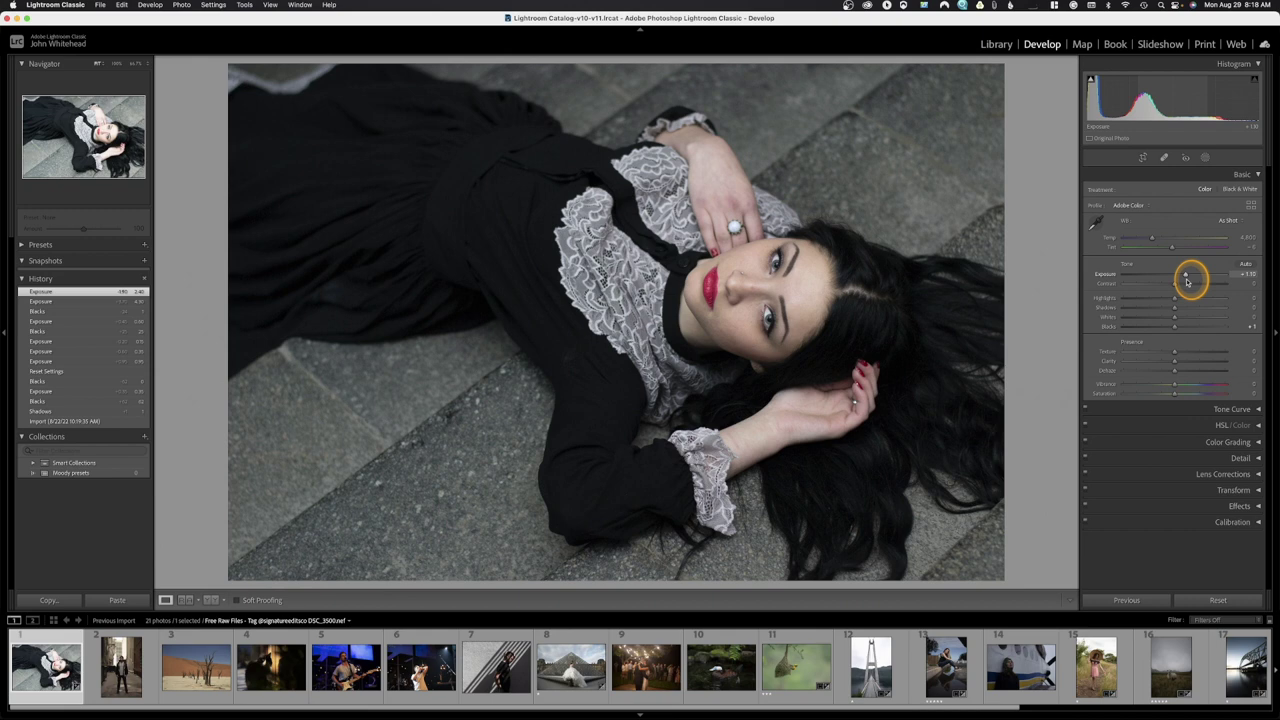
pyautogui.moveTo(1188, 281); pyautogui.dragTo(1188, 281)
pyautogui.moveTo(1188, 281); pyautogui.dragTo(1188, 282)
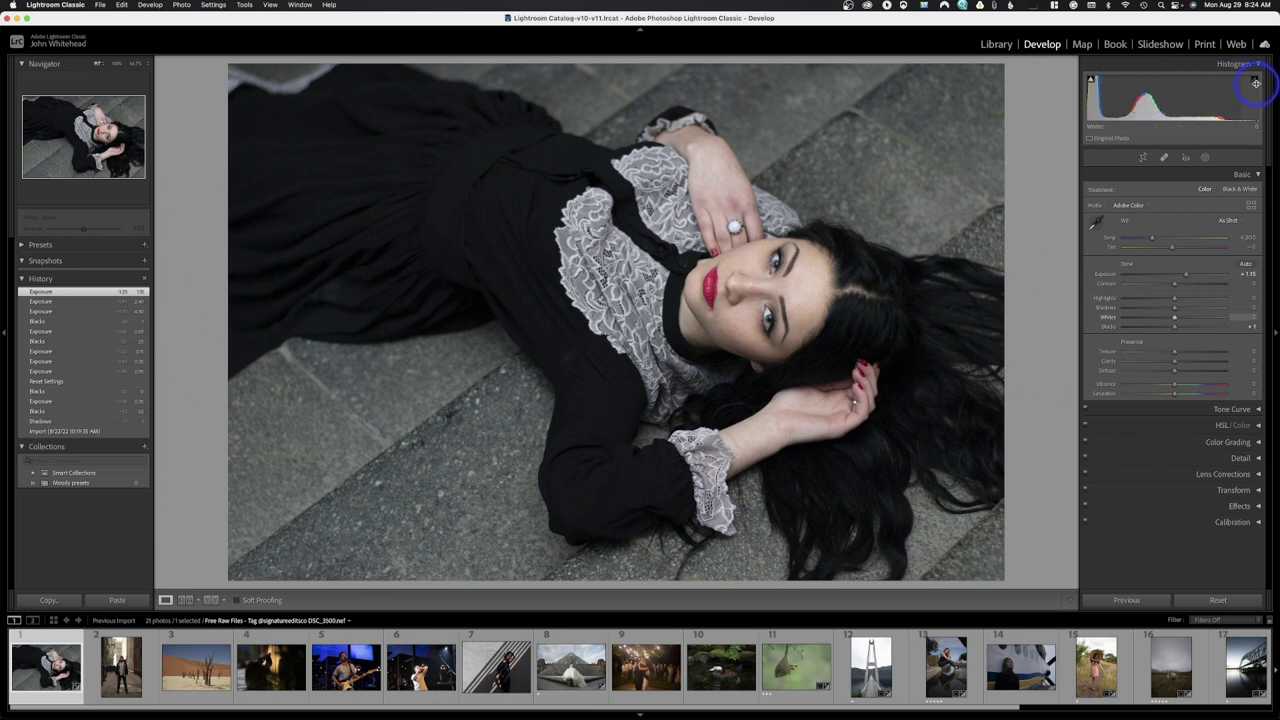
# Try the Black & White treatment on the portrait and switch back to Color
pyautogui.moveTo(1092, 80)
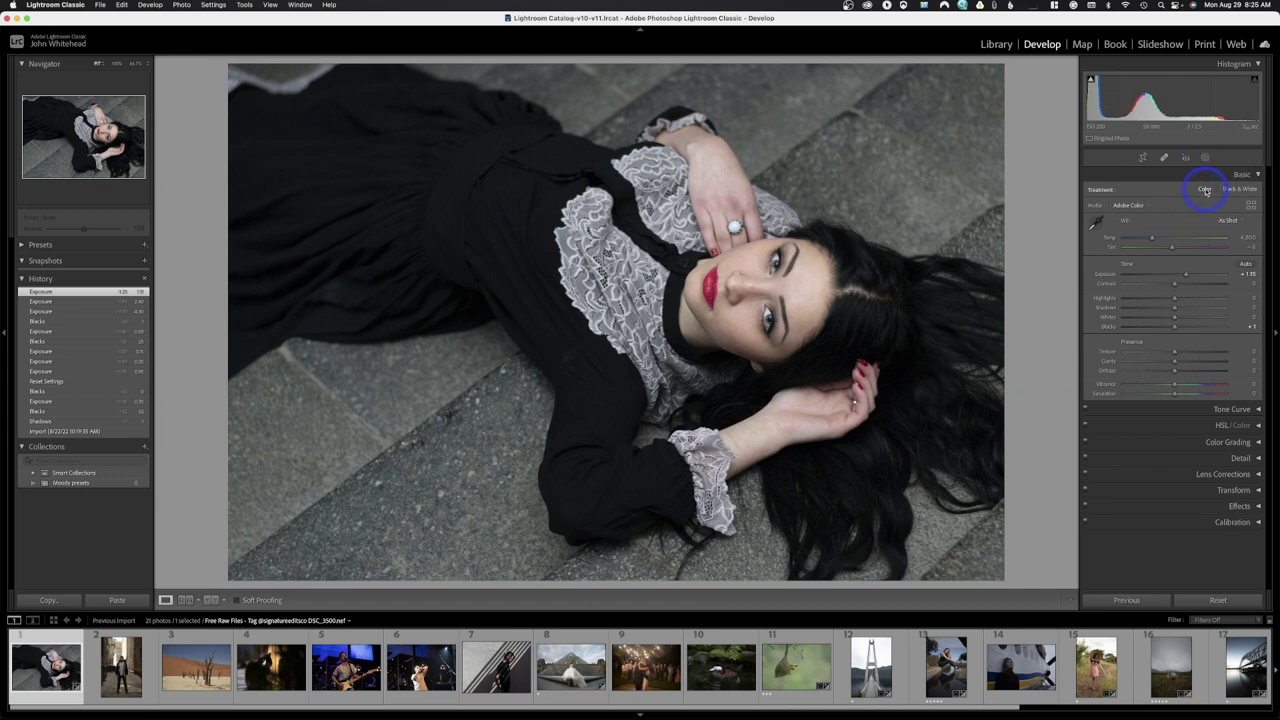
pyautogui.click(1240, 189)
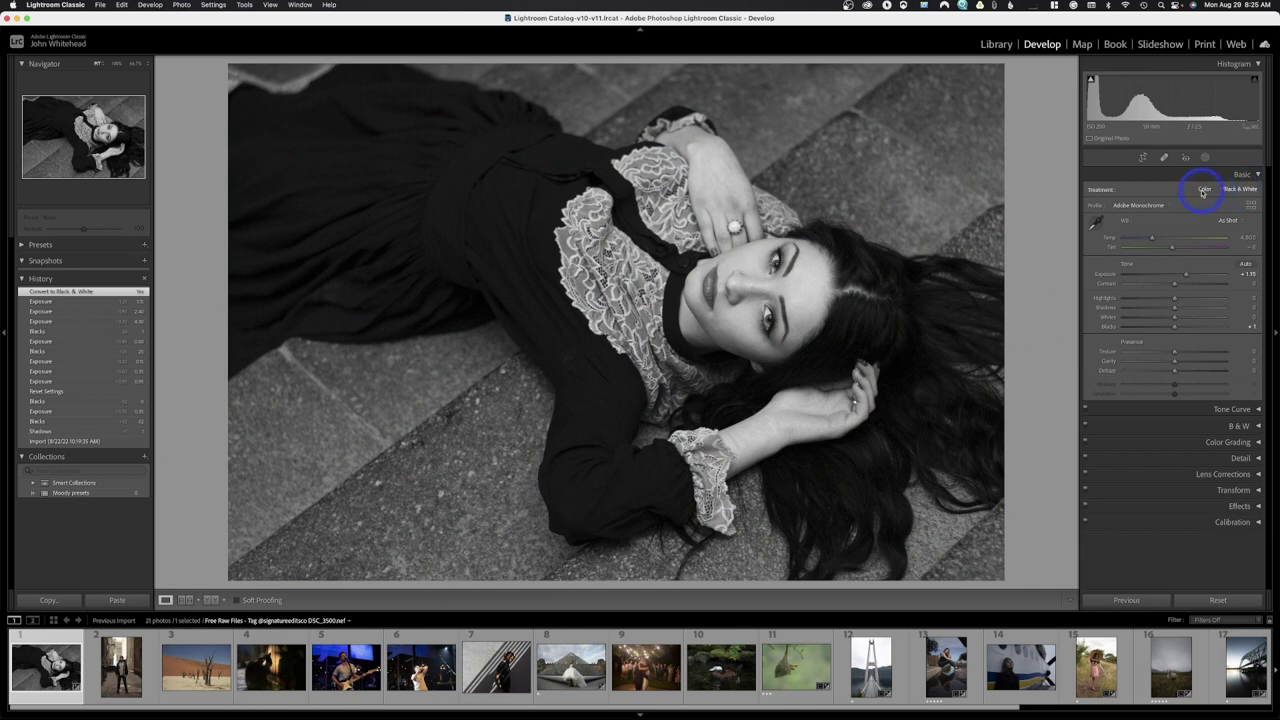
pyautogui.click(1204, 190)
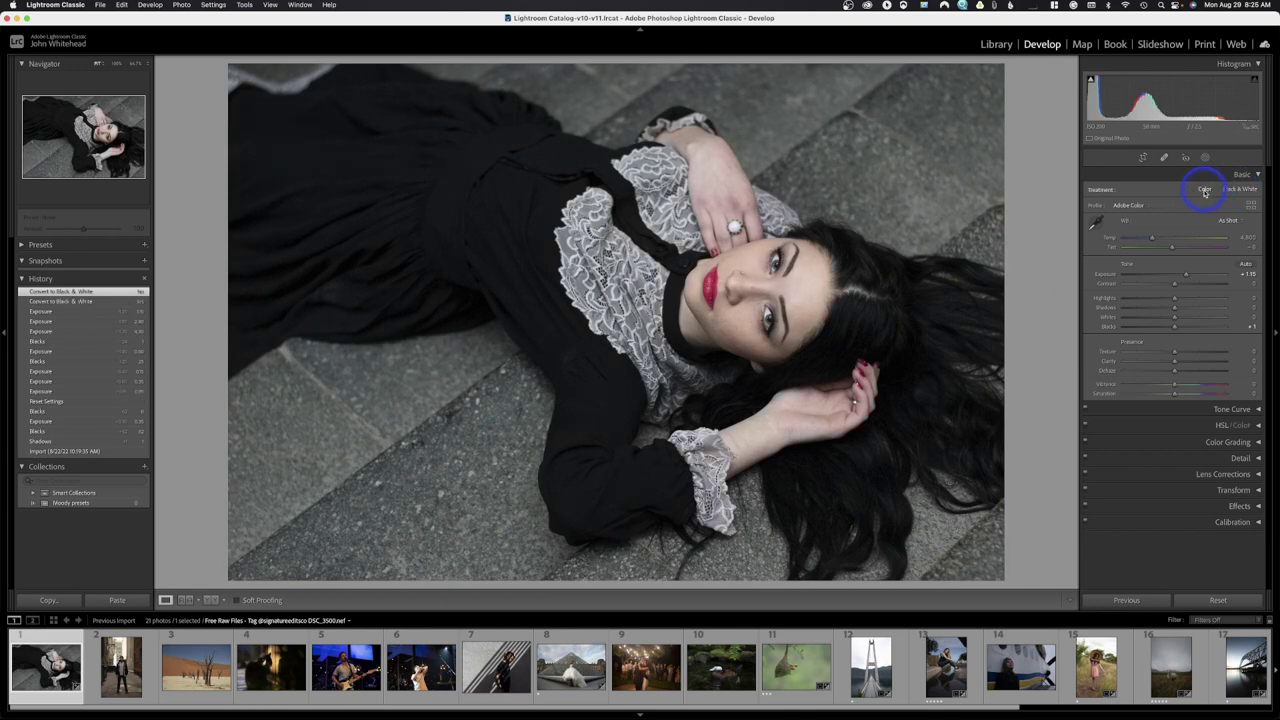
# Try the Adobe Landscape, Portrait, Standard and Vivid profiles on the portrait and return to Adobe Color
pyautogui.click(1140, 207)
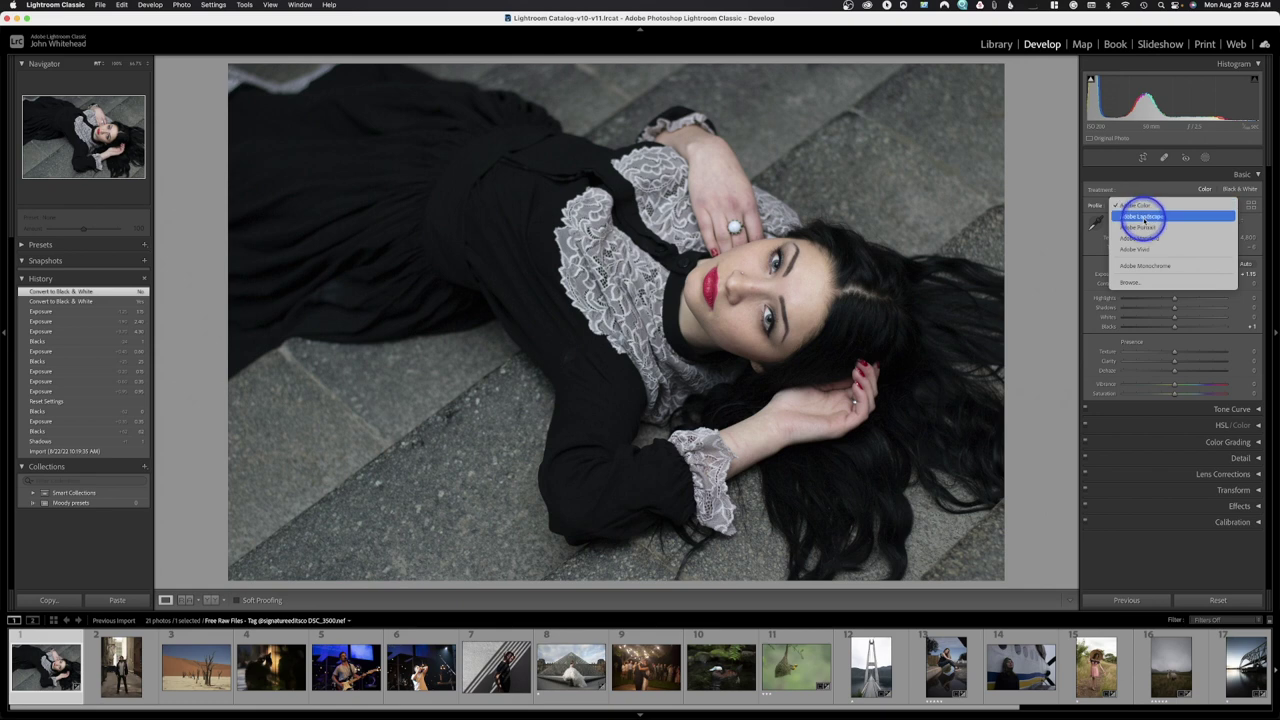
pyautogui.click(1143, 217)
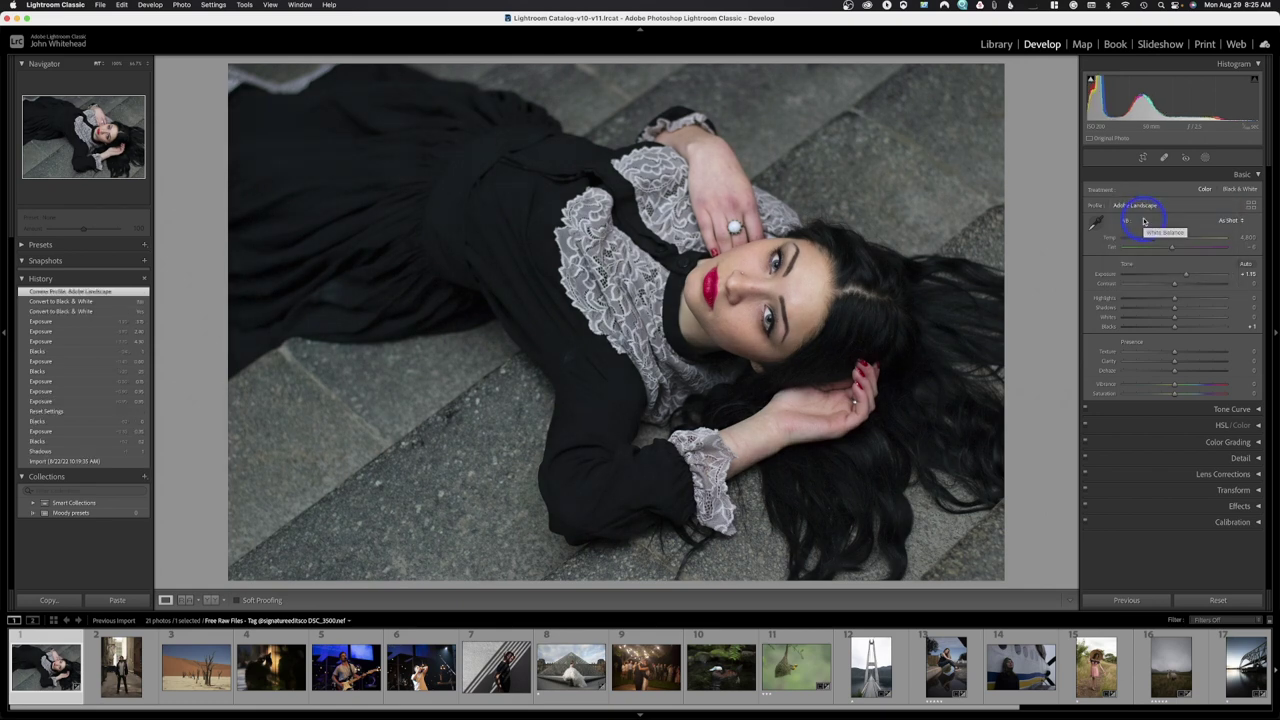
pyautogui.click(1142, 205)
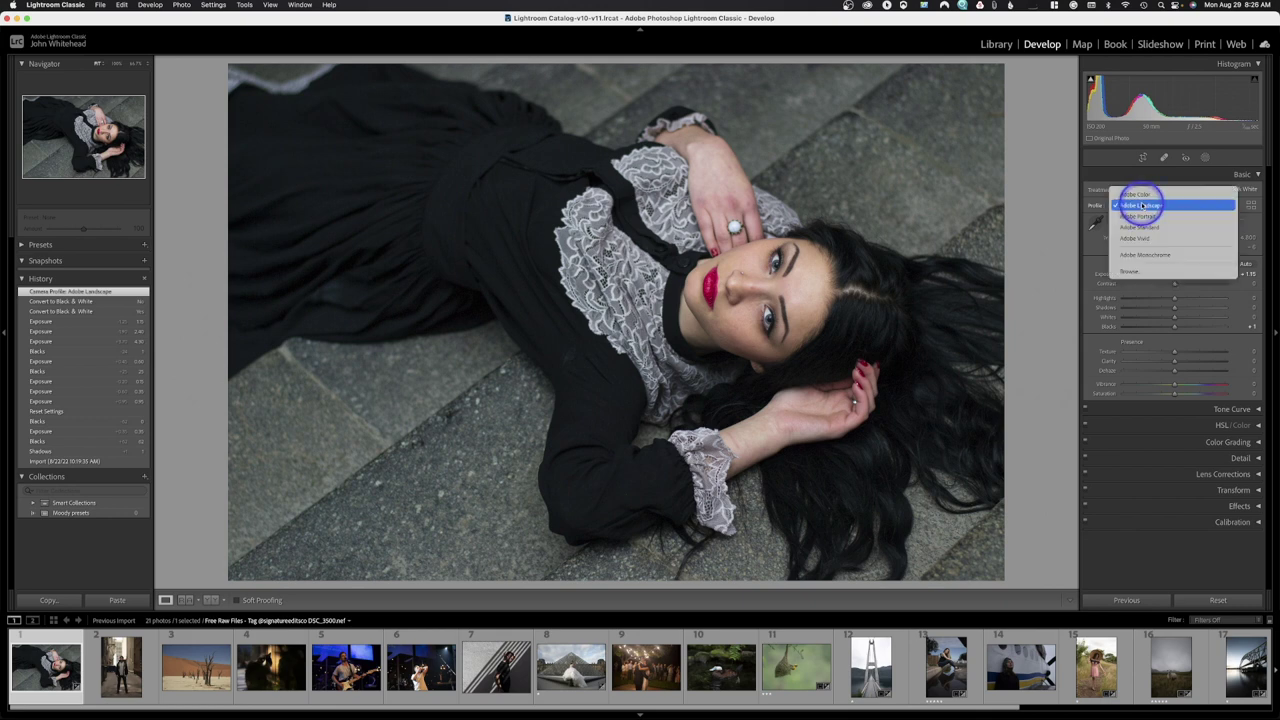
pyautogui.click(1141, 216)
pyautogui.click(1139, 217)
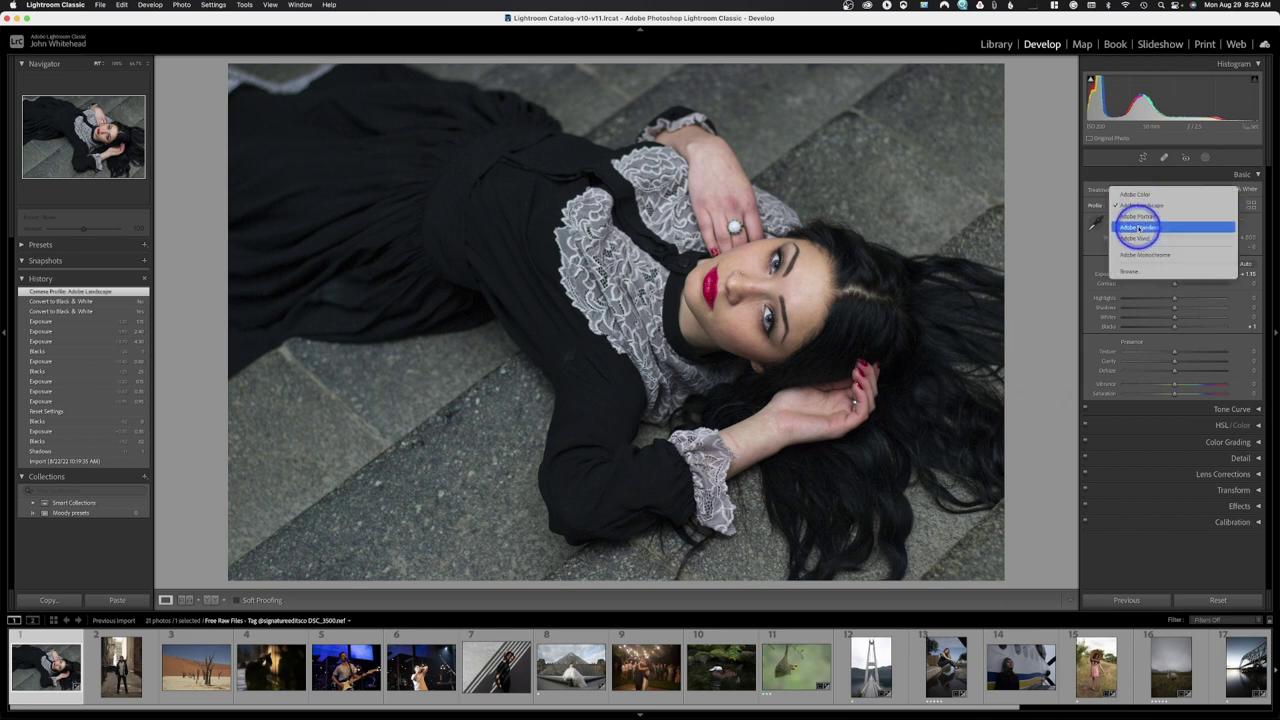
pyautogui.click(1137, 217)
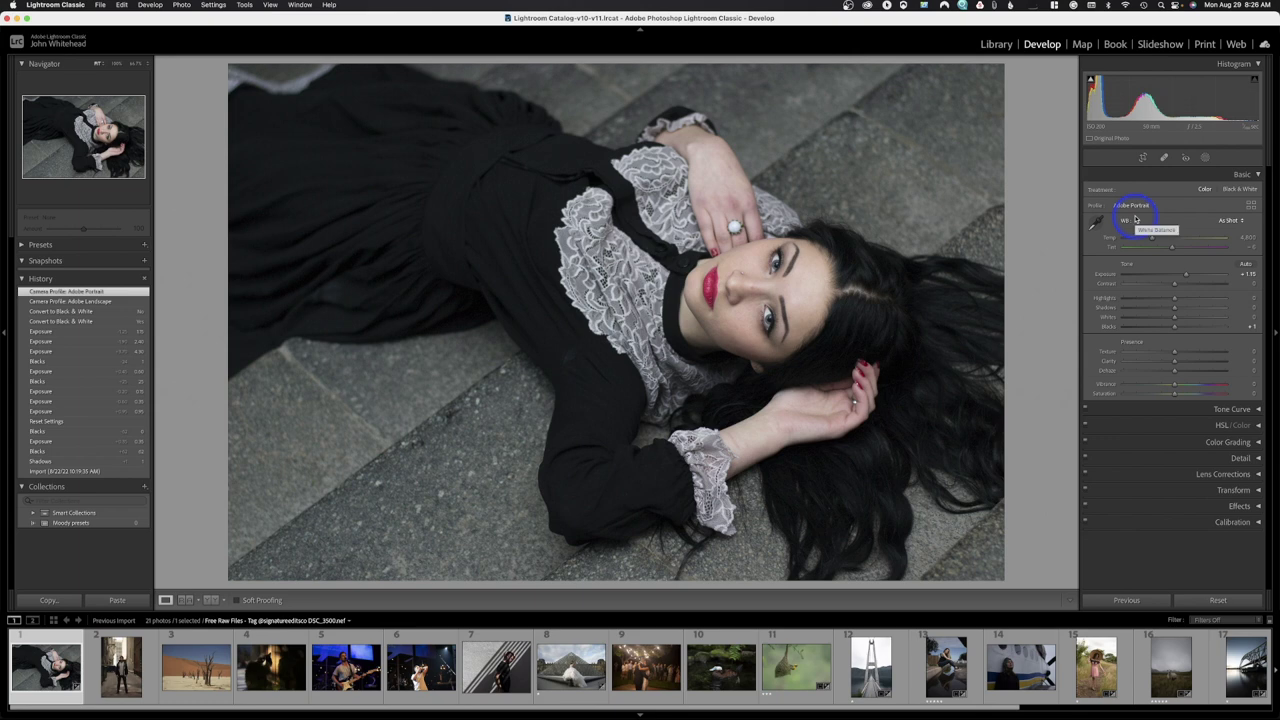
pyautogui.click(1134, 206)
pyautogui.click(1137, 223)
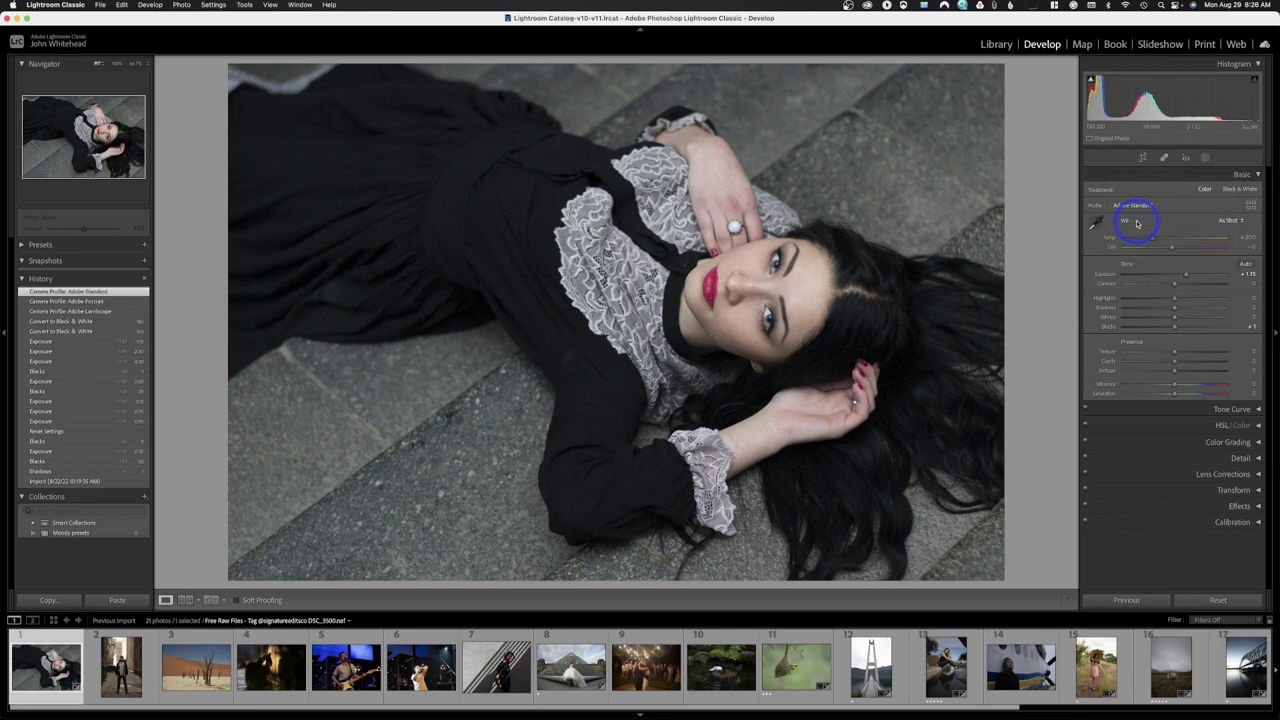
pyautogui.click(1134, 206)
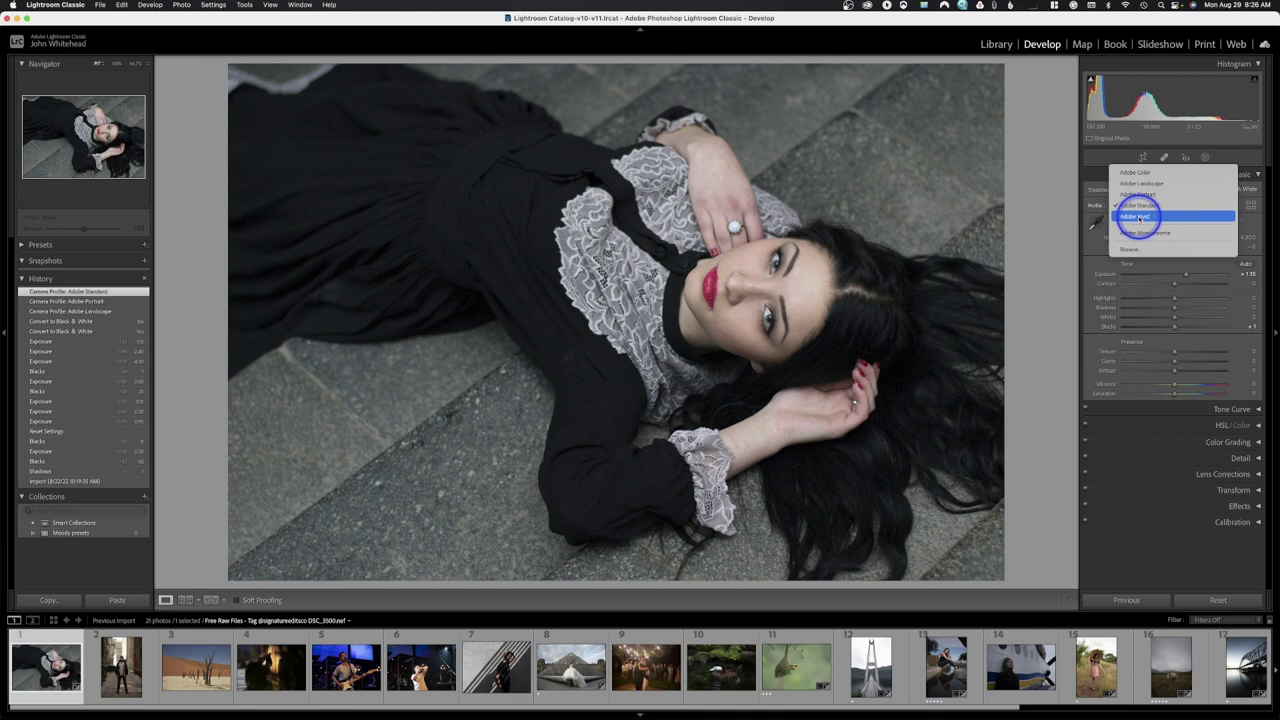
pyautogui.click(1140, 217)
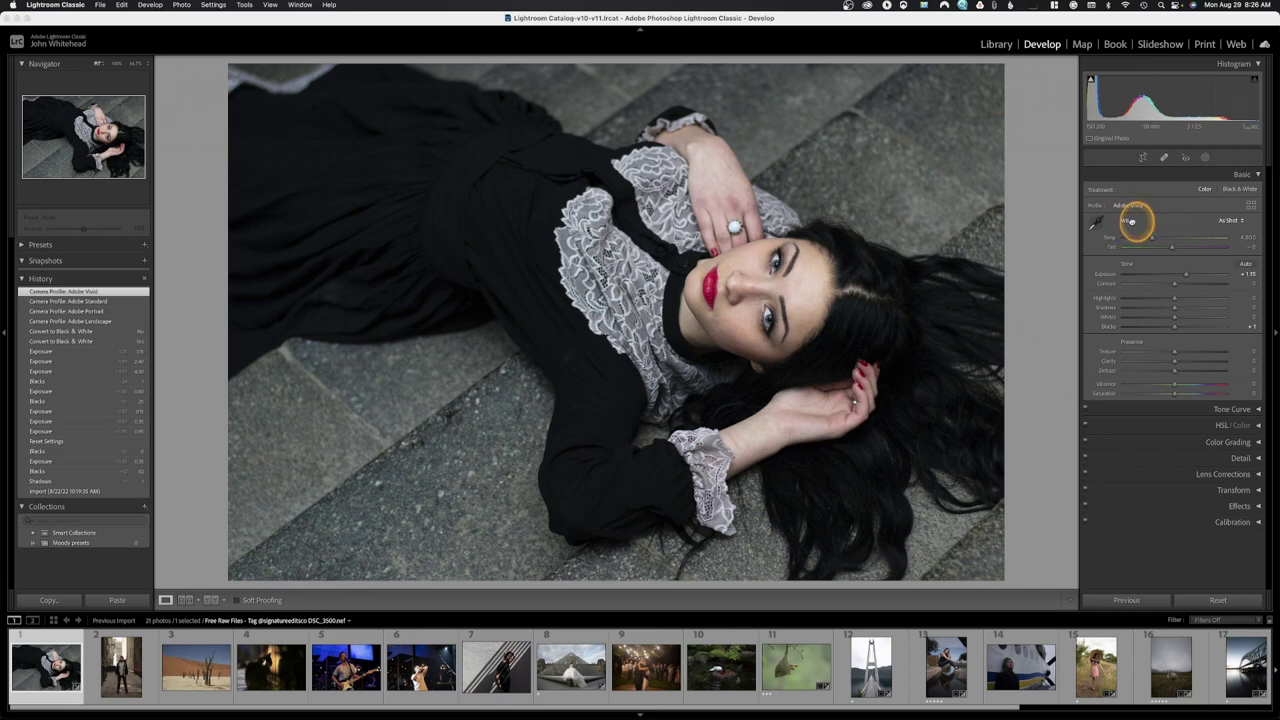
pyautogui.click(1134, 207)
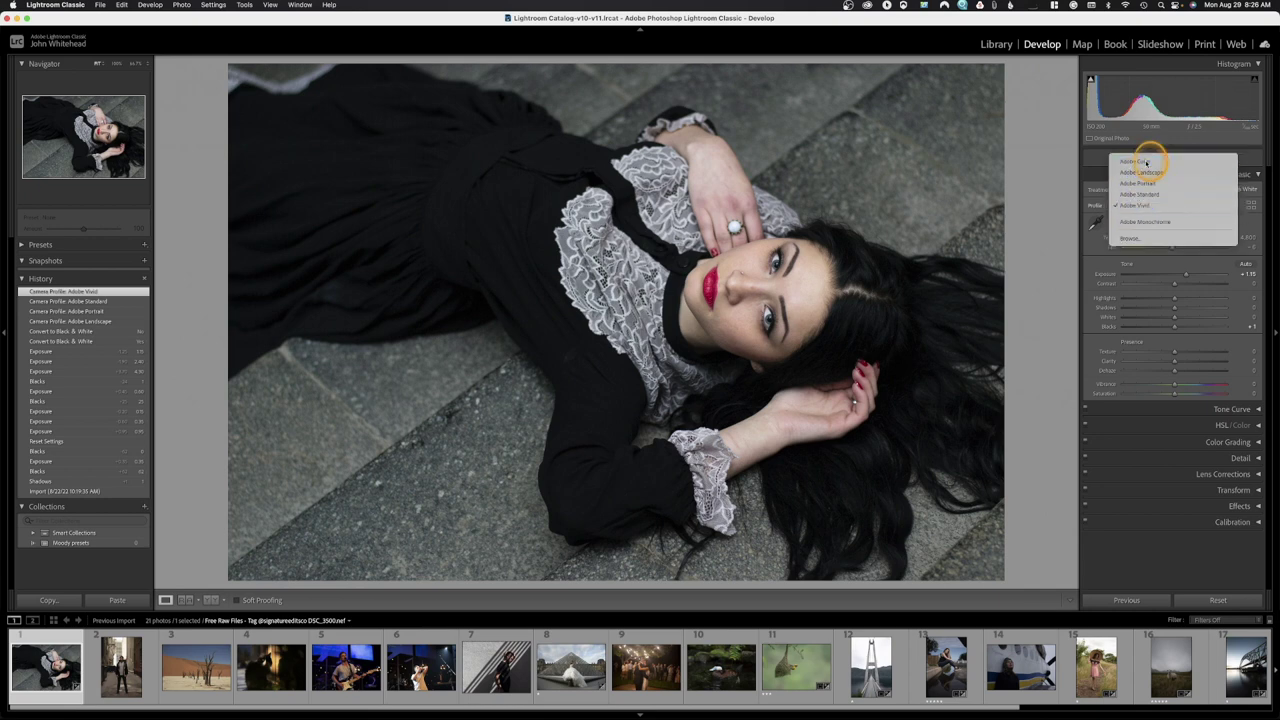
pyautogui.click(1146, 162)
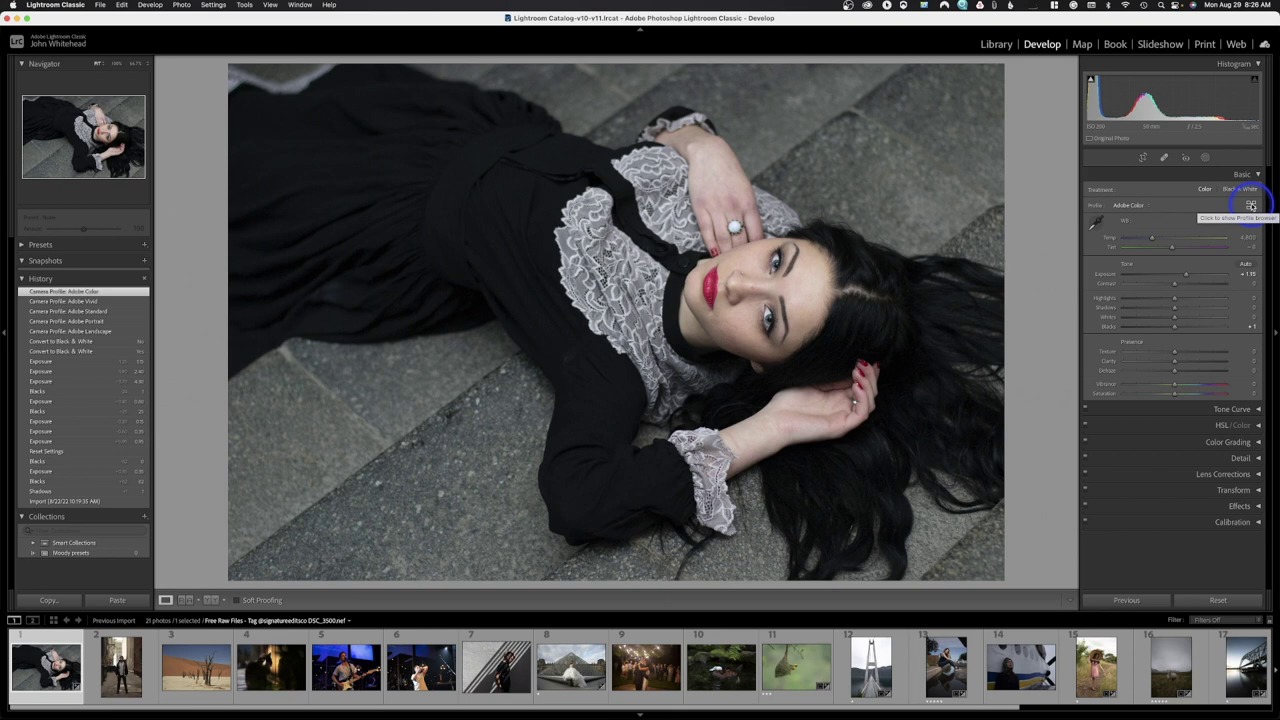
# Expand the Presets list, and preview the Artistic 01 and 02 looks in the Profile Browser without applying either
pyautogui.click(28, 247)
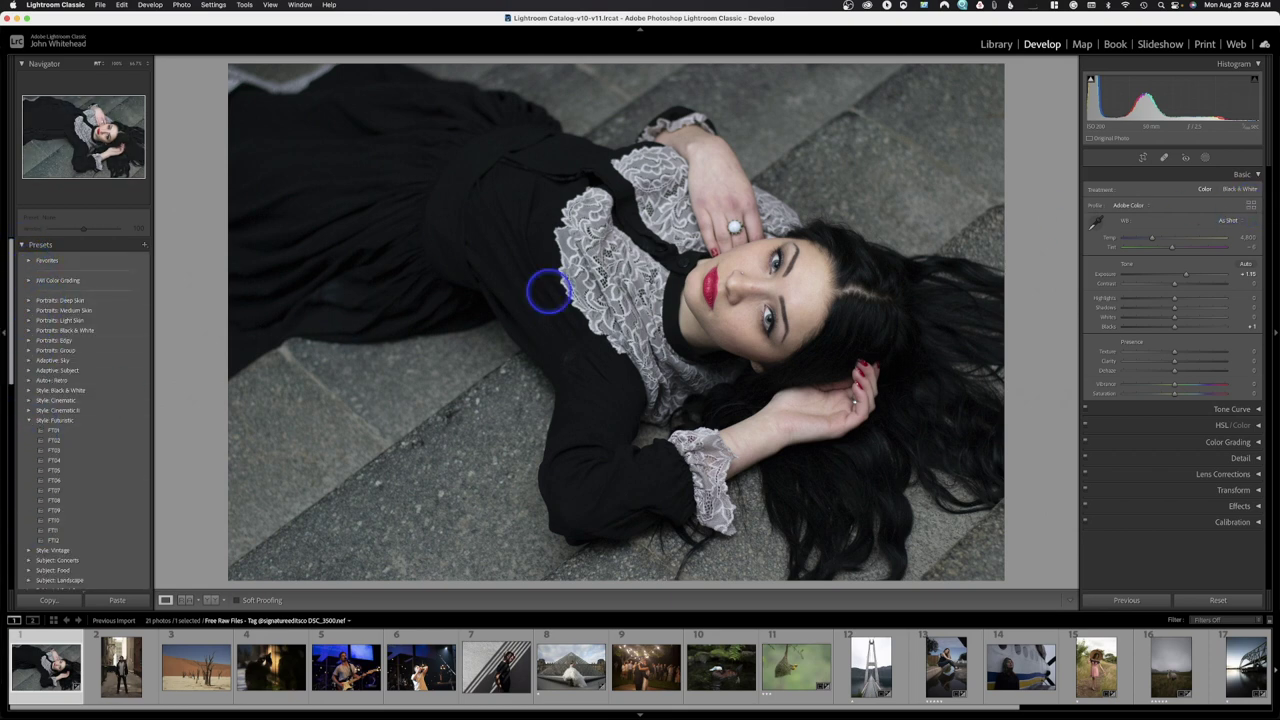
pyautogui.click(1250, 205)
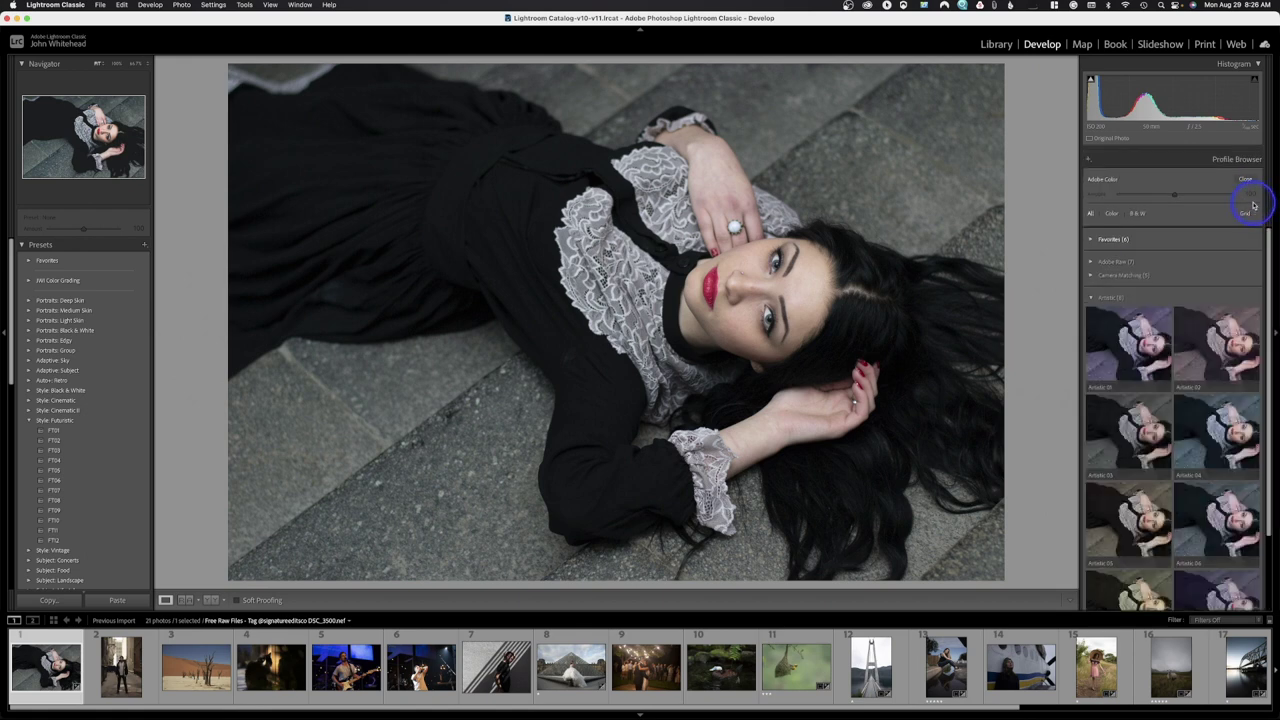
pyautogui.scroll(-1, 1215, 345)
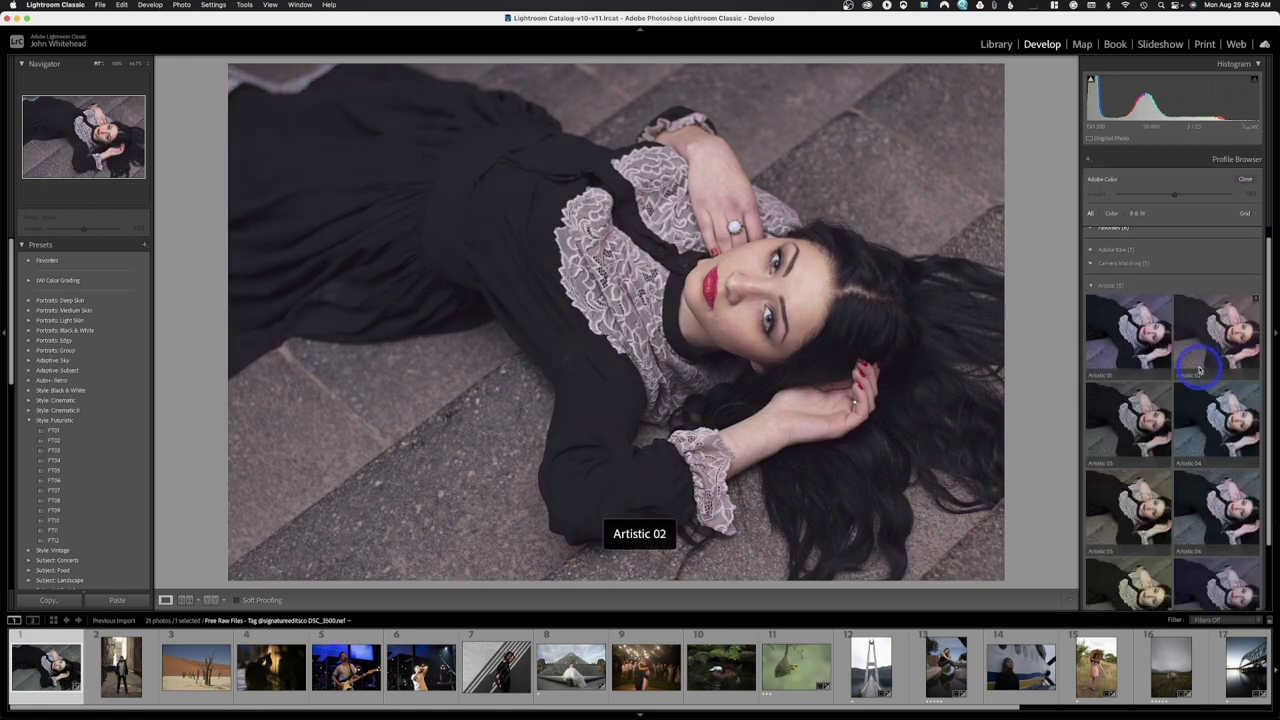
pyautogui.click(1138, 338)
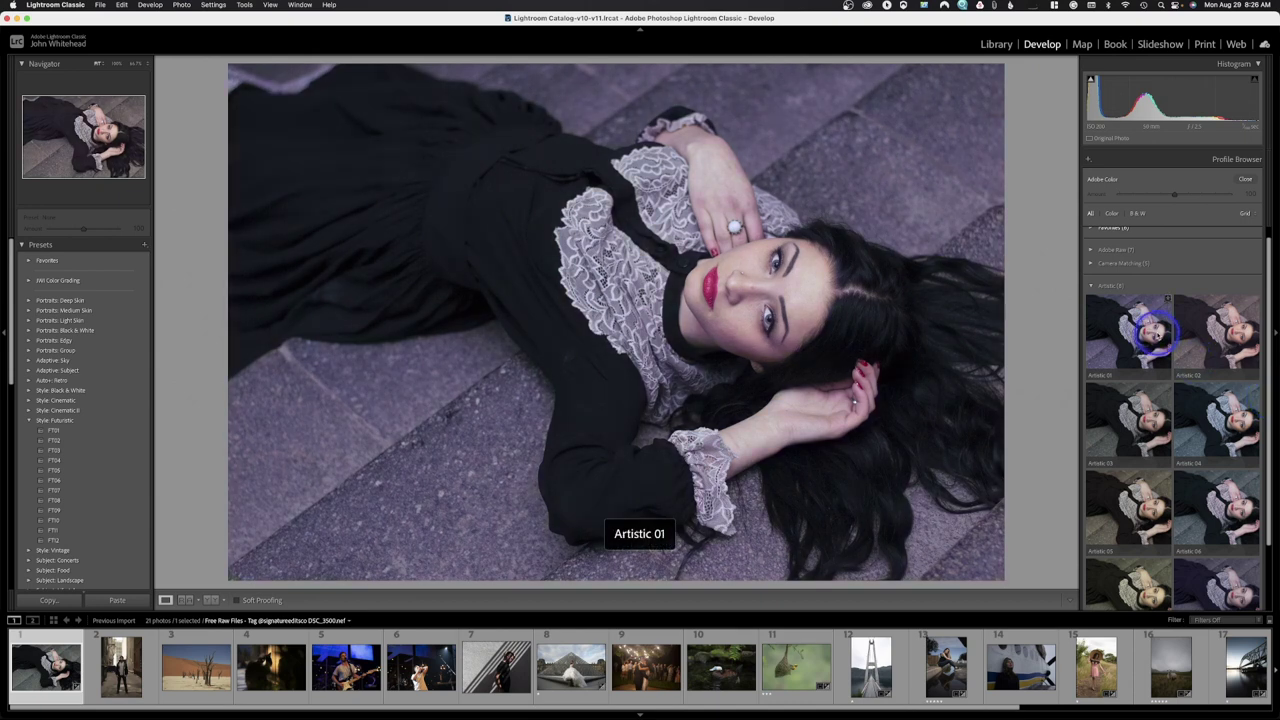
pyautogui.click(1245, 178)
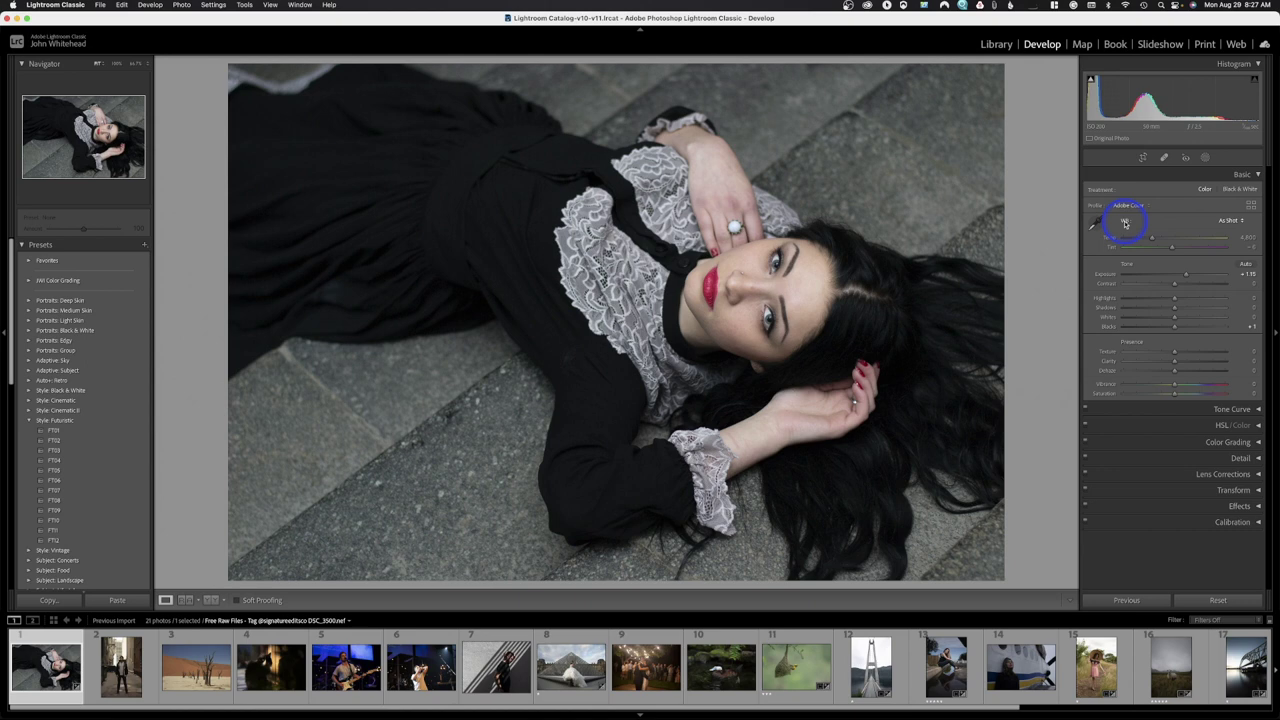
# Try the Tungsten and Auto white balance settings on the portrait and return to As Shot
pyautogui.click(1225, 221)
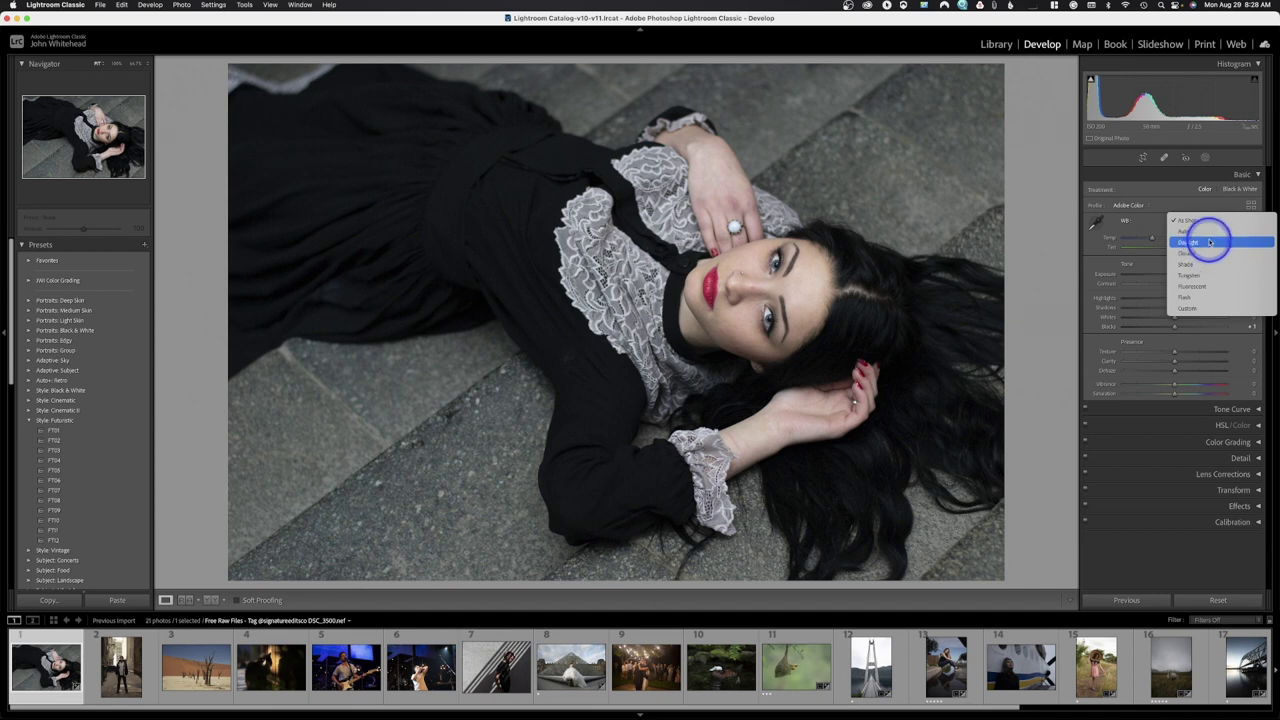
pyautogui.click(1215, 276)
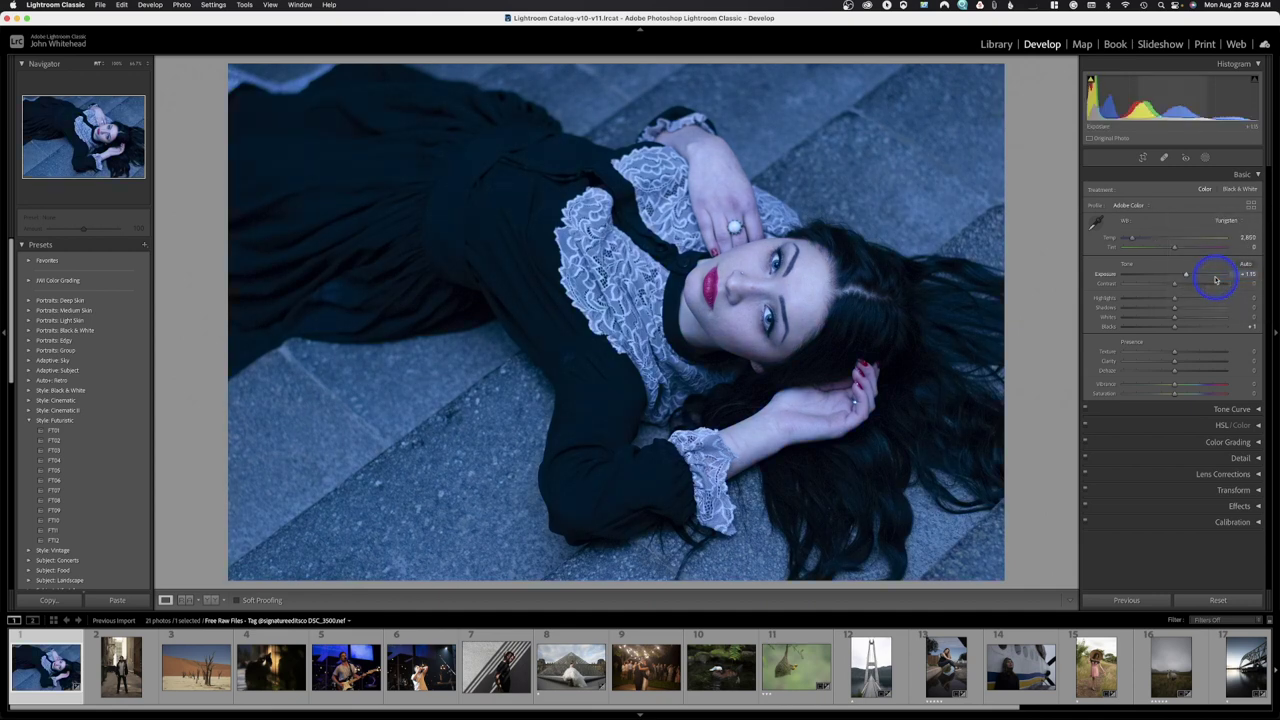
pyautogui.click(1227, 221)
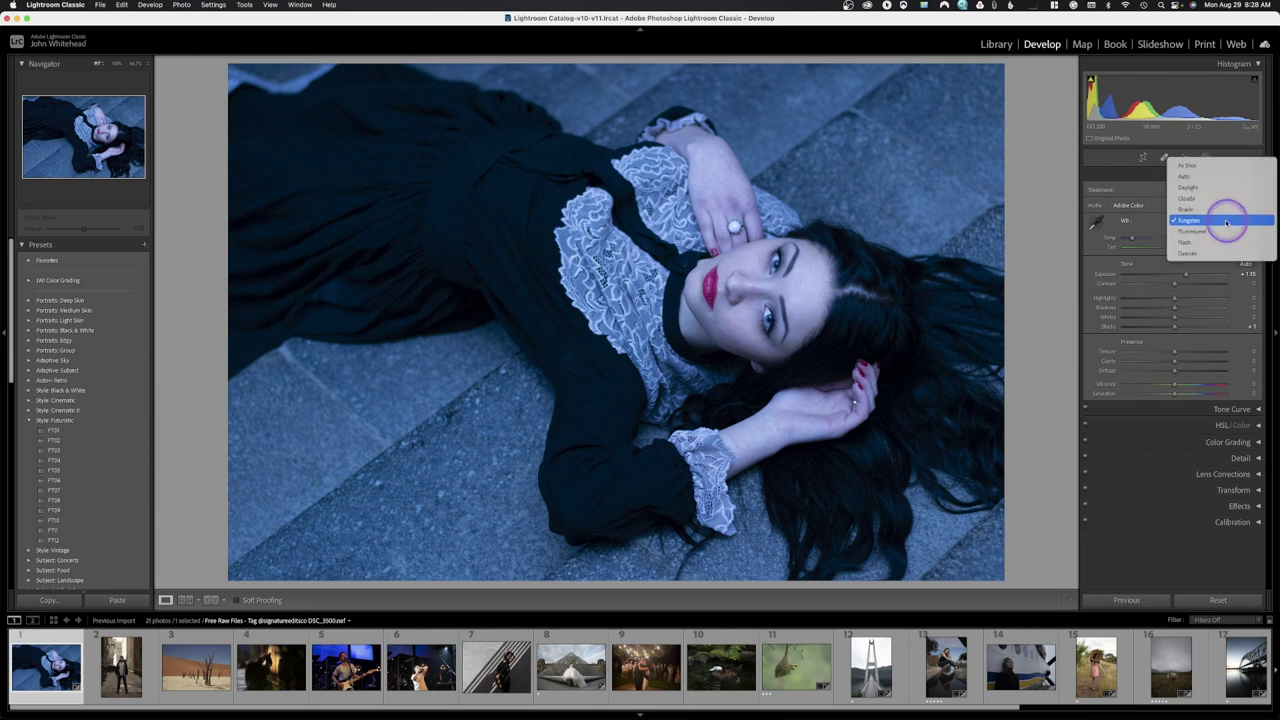
pyautogui.click(1214, 167)
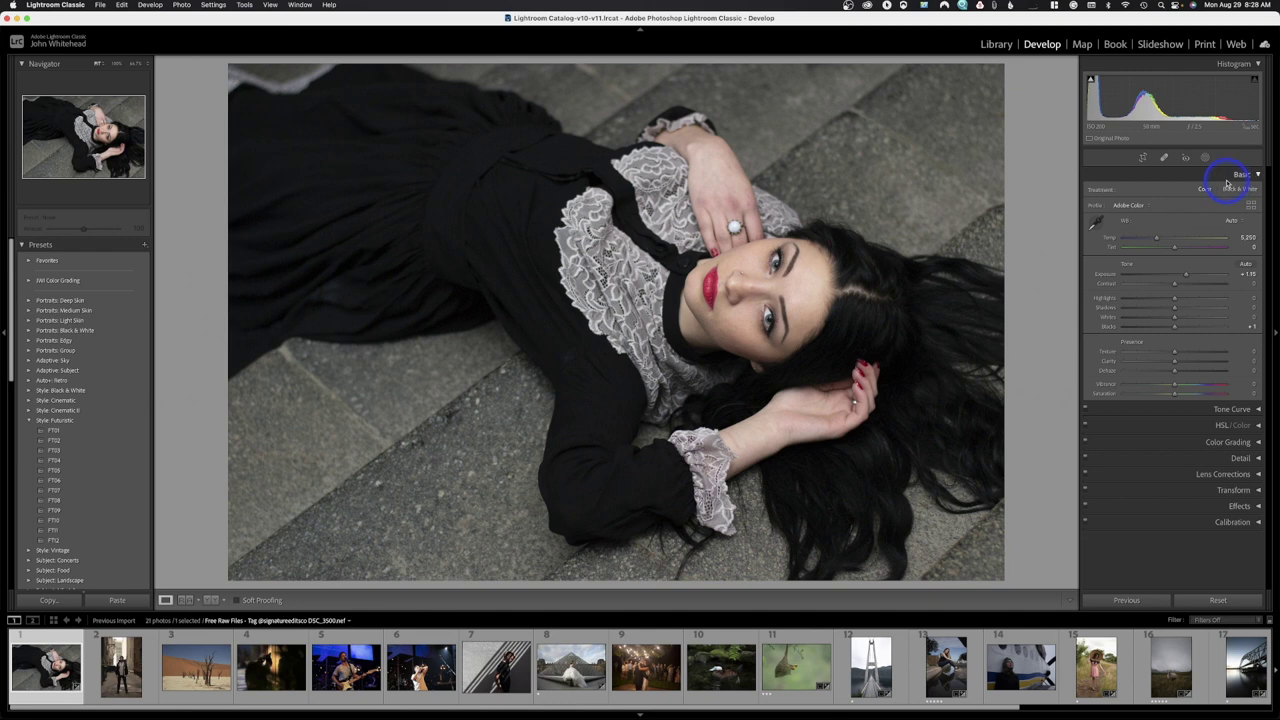
pyautogui.click(1236, 221)
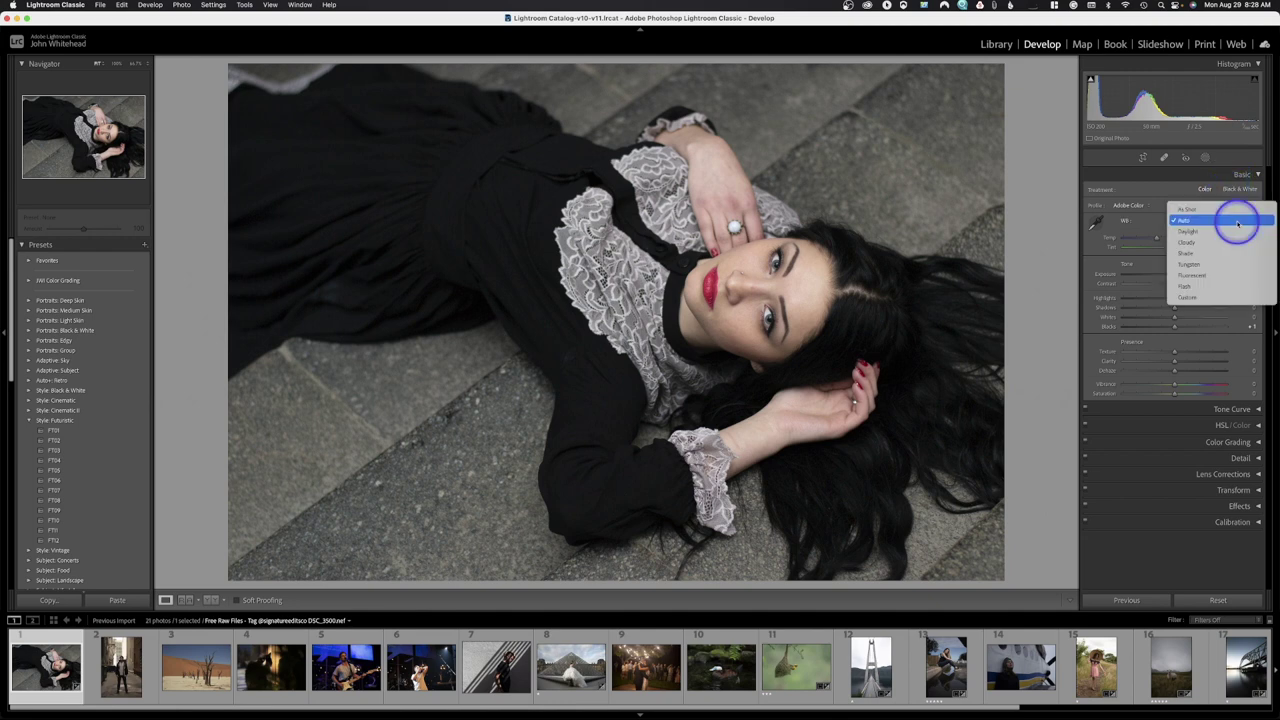
pyautogui.click(1236, 211)
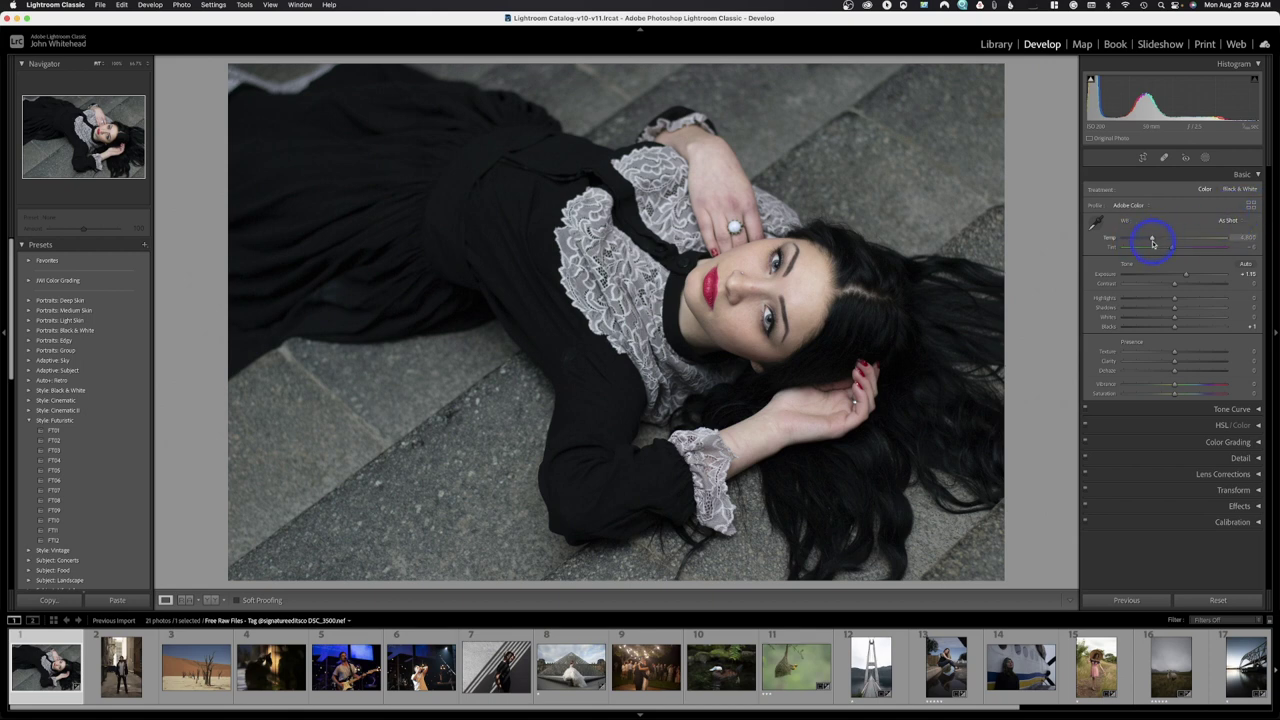
# Try a cooler Temp and several Tint shifts on the portrait, and return the white balance to As Shot
pyautogui.moveTo(1152, 242); pyautogui.dragTo(1150, 242)
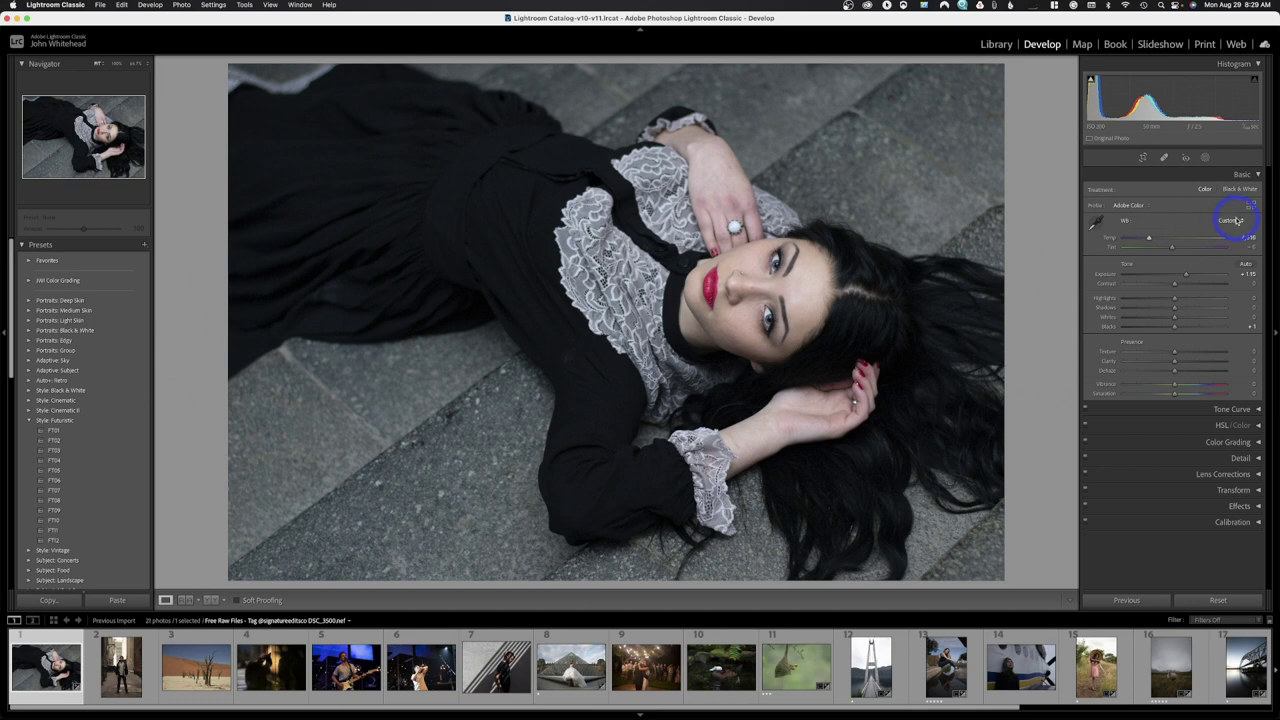
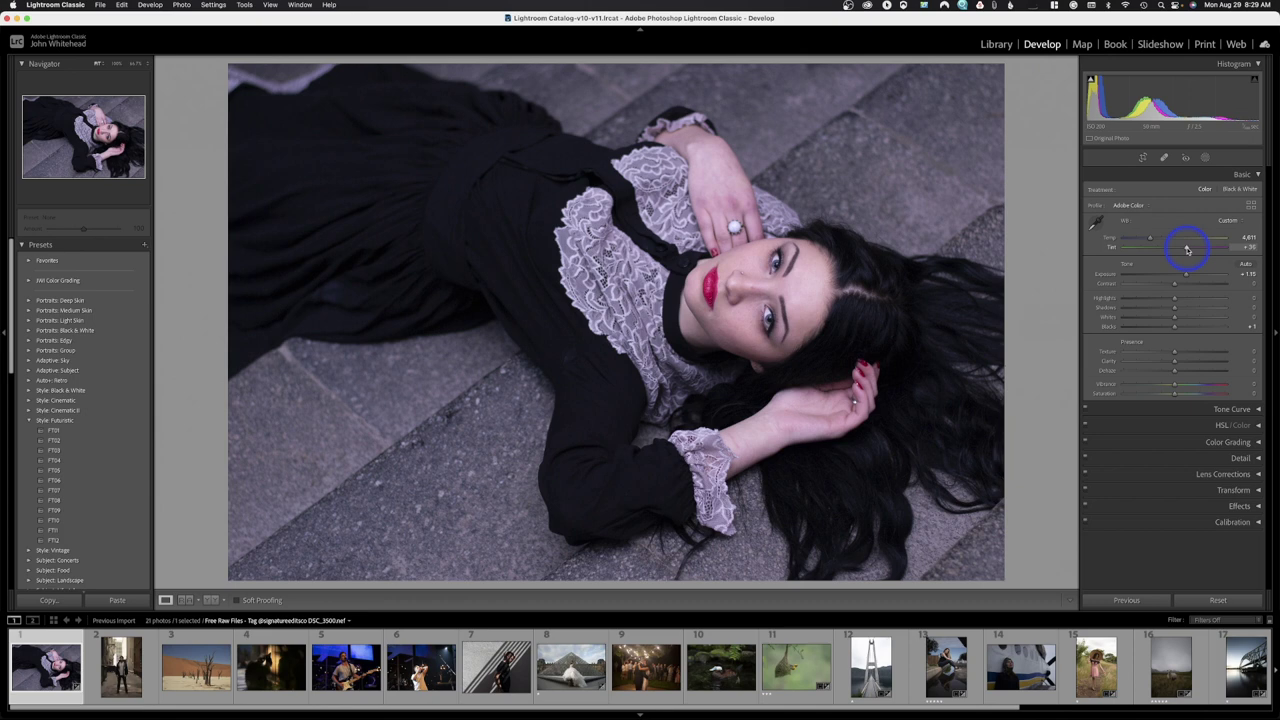
pyautogui.moveTo(1187, 250); pyautogui.dragTo(1179, 249)
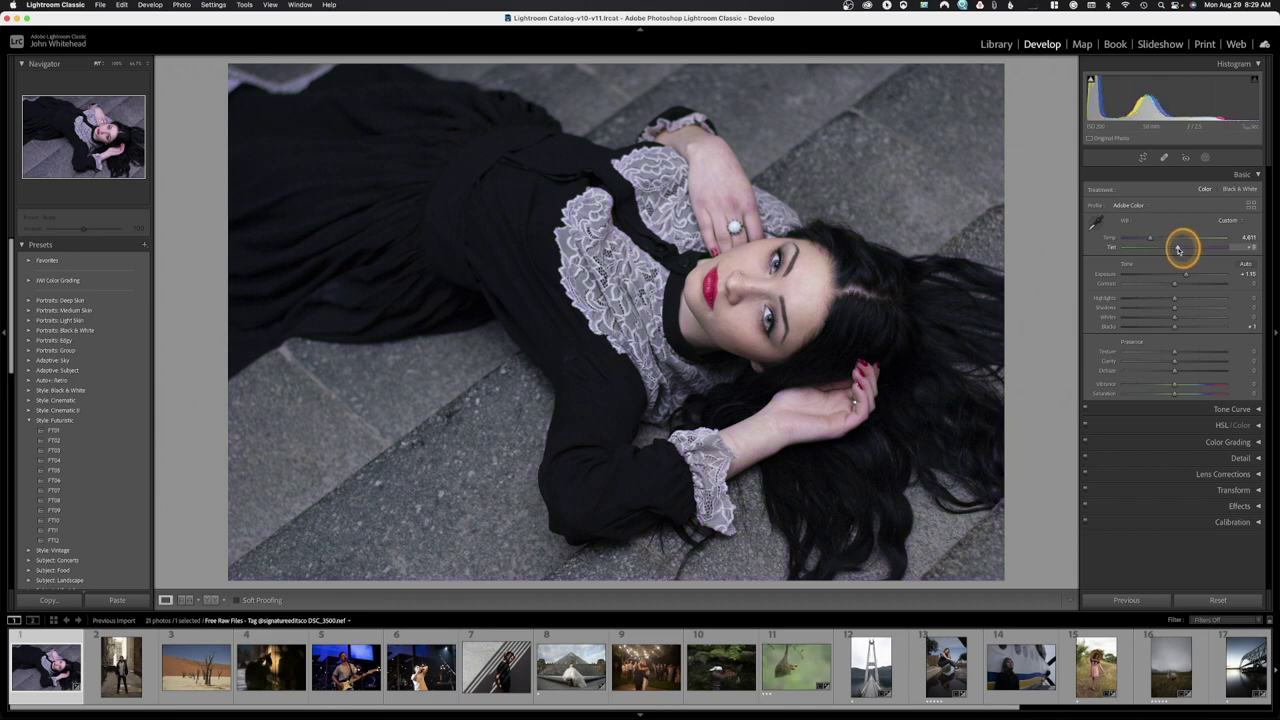
pyautogui.moveTo(1179, 249); pyautogui.dragTo(1174, 249)
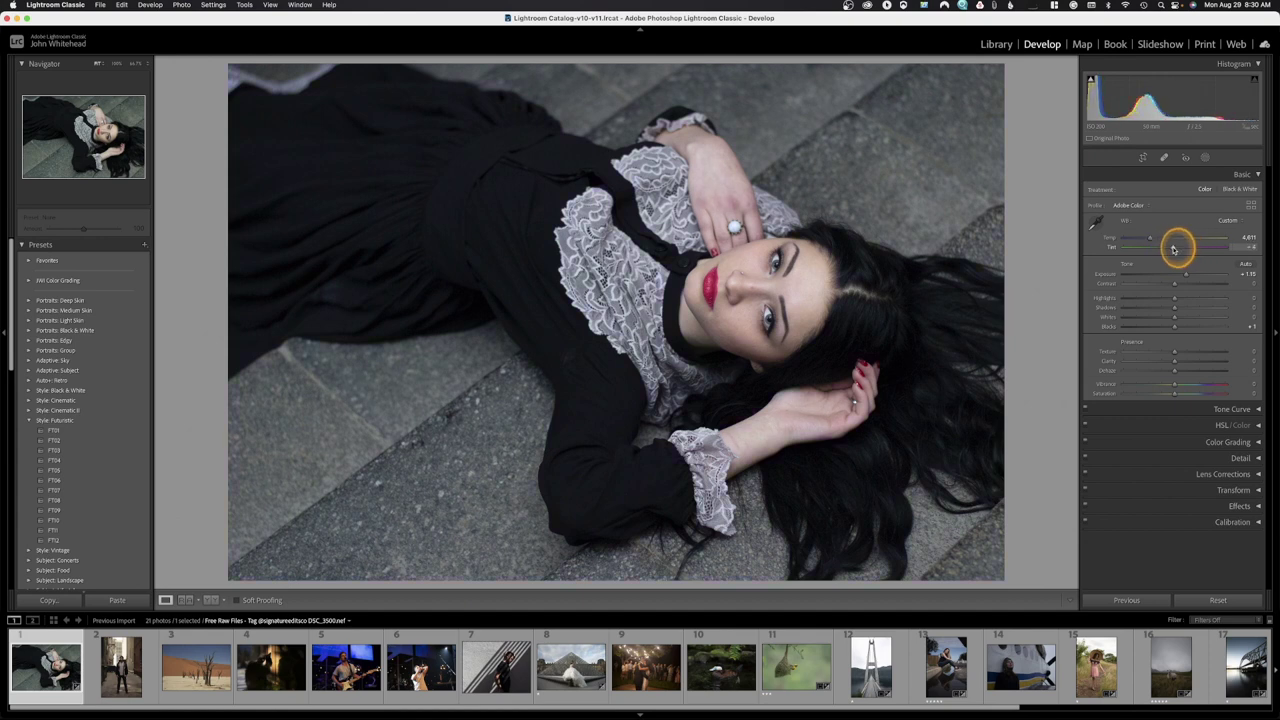
pyautogui.click(1228, 220)
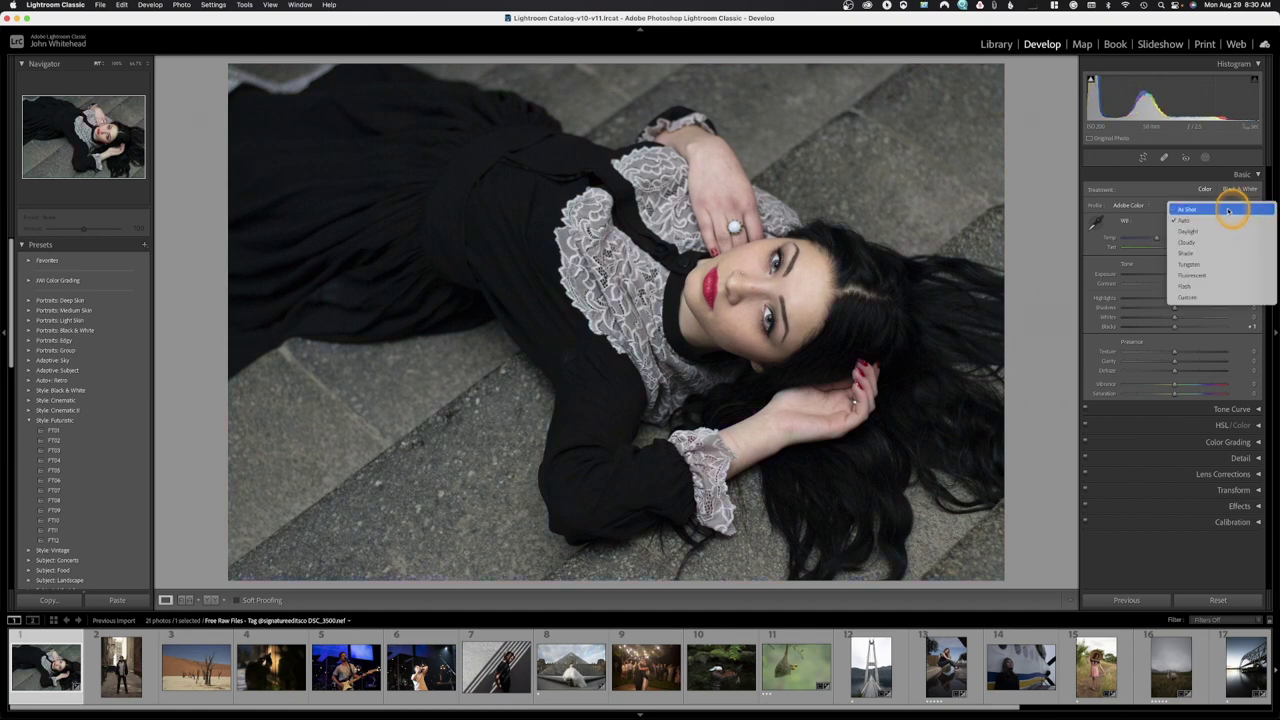
pyautogui.click(1228, 210)
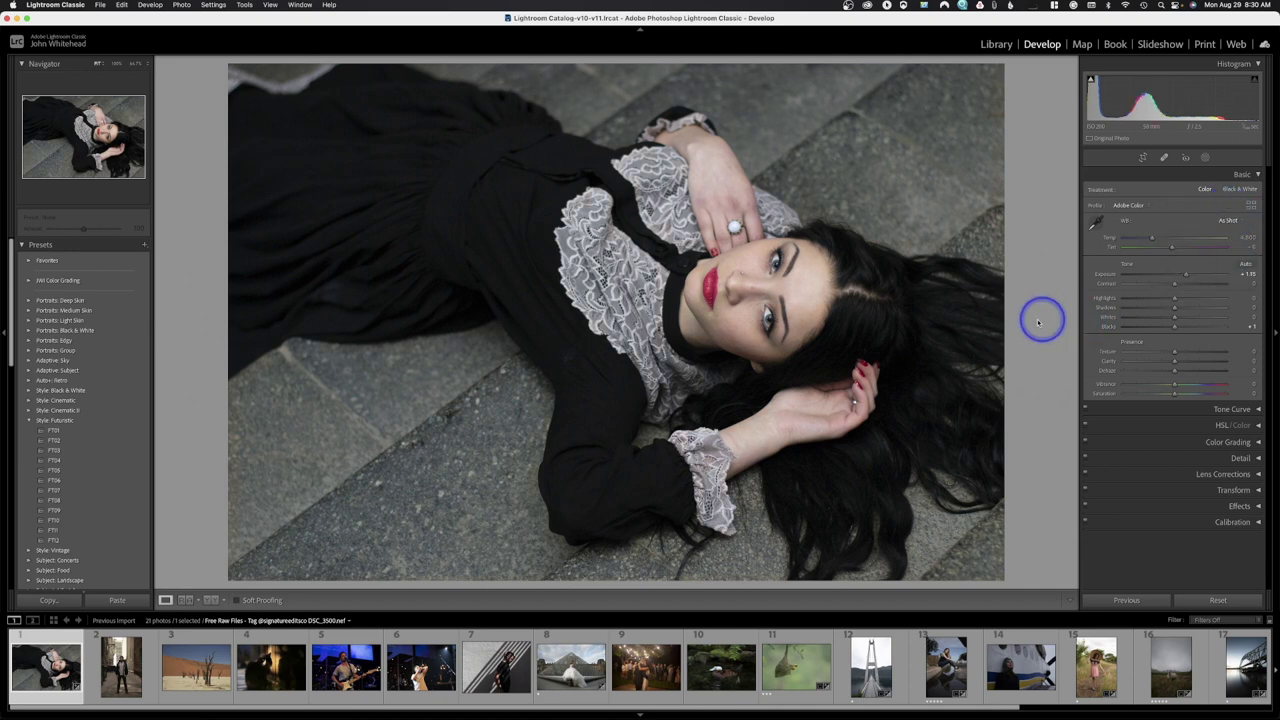
# Try the White Balance Selector on the white stone of the ring as target neutral, and undo it
pyautogui.click(1095, 224)
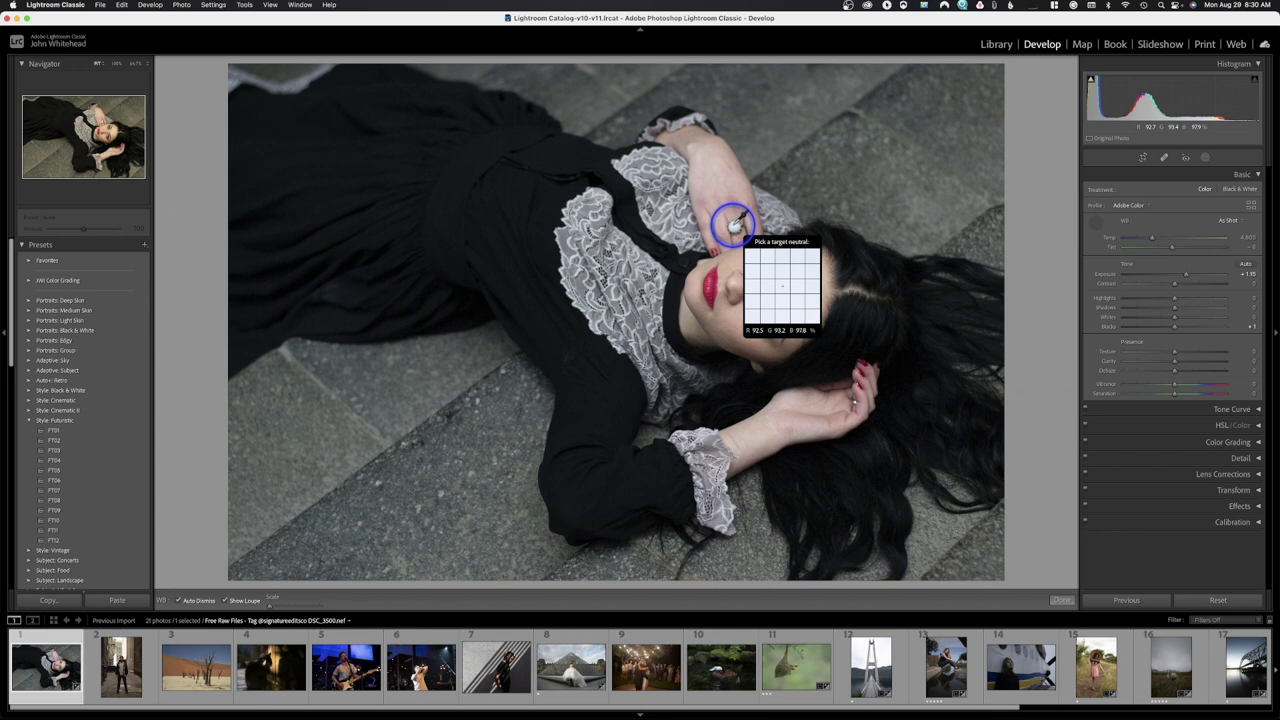
pyautogui.click(733, 226)
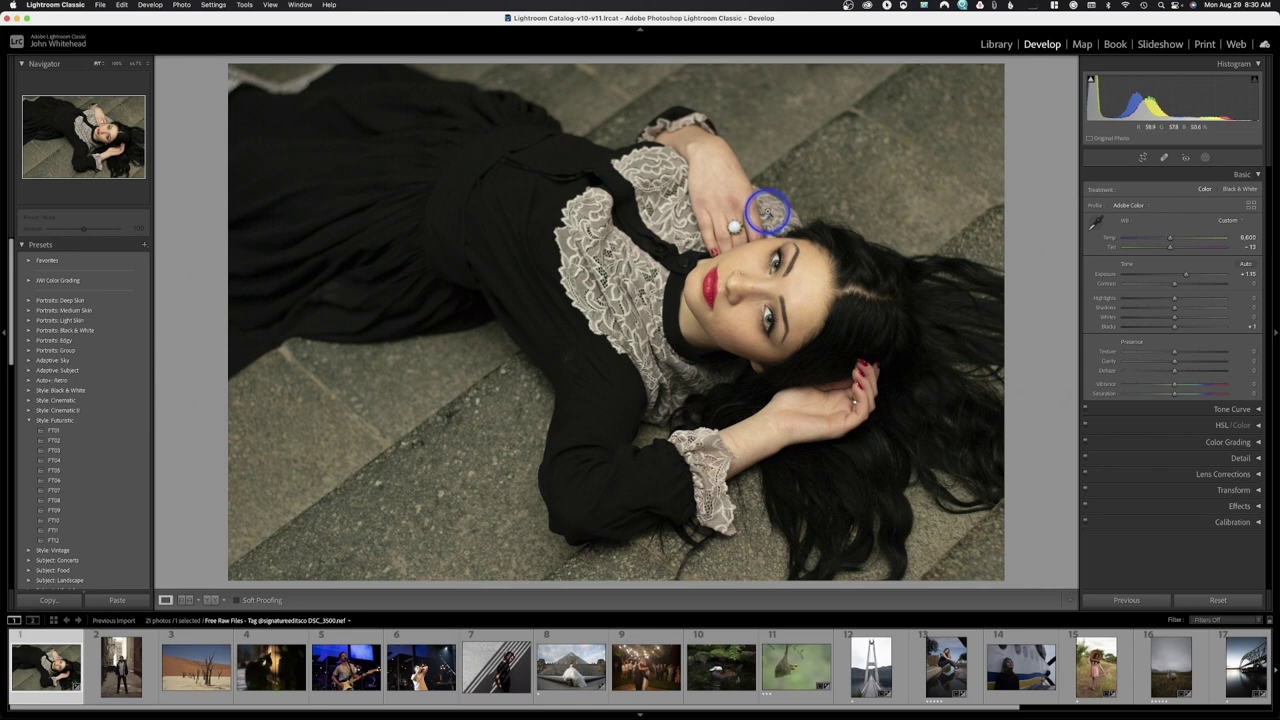
pyautogui.press('super+z')
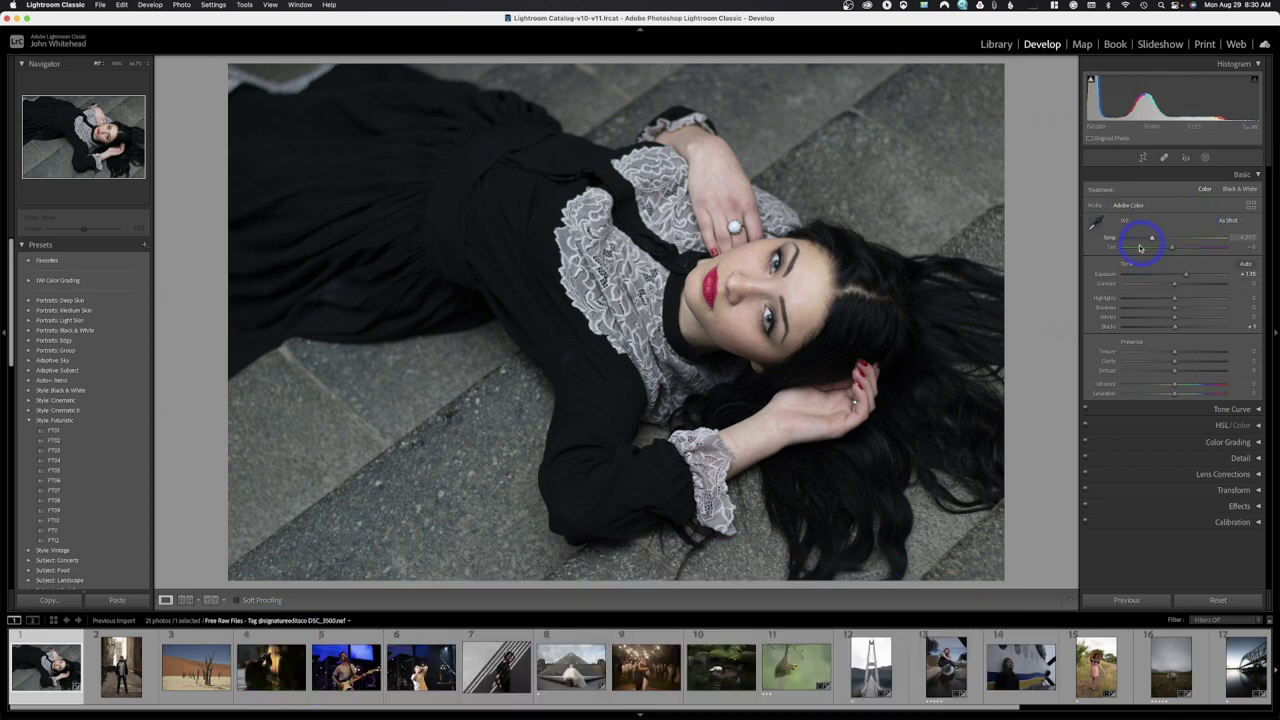
# Try the Auto tone adjustment on the portrait and undo it
pyautogui.click(1245, 265)
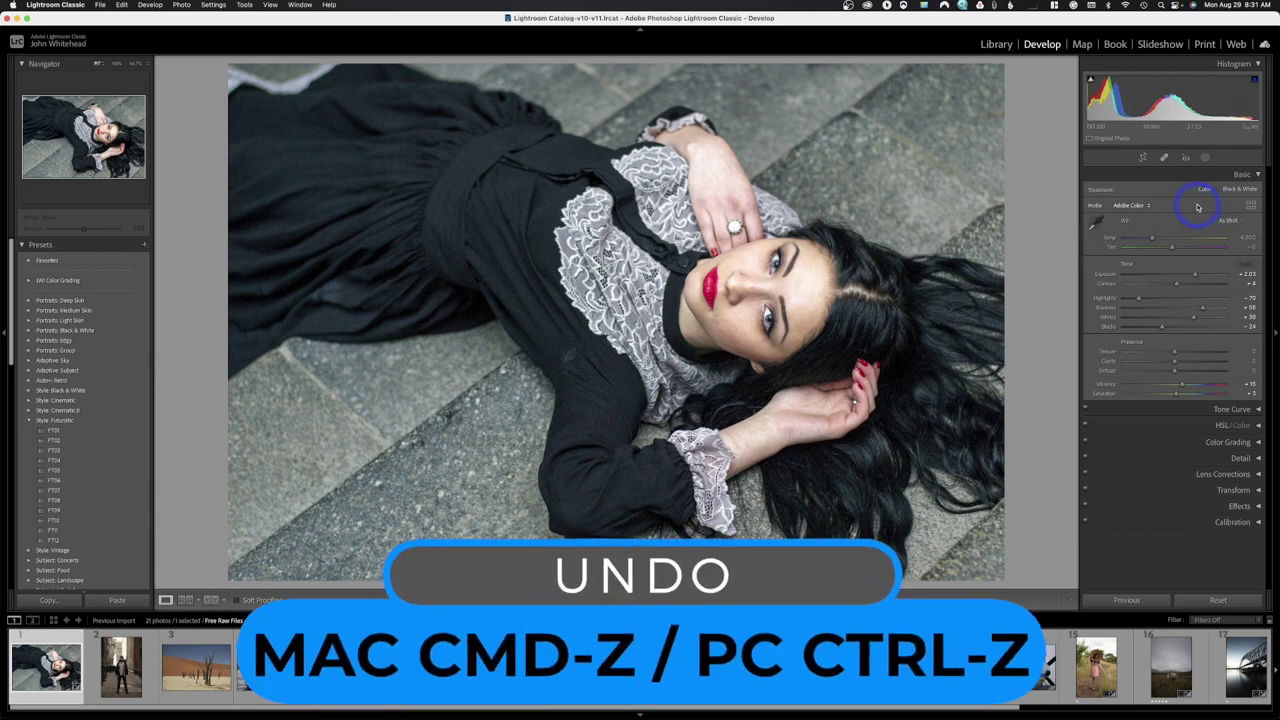
pyautogui.press('super+z')
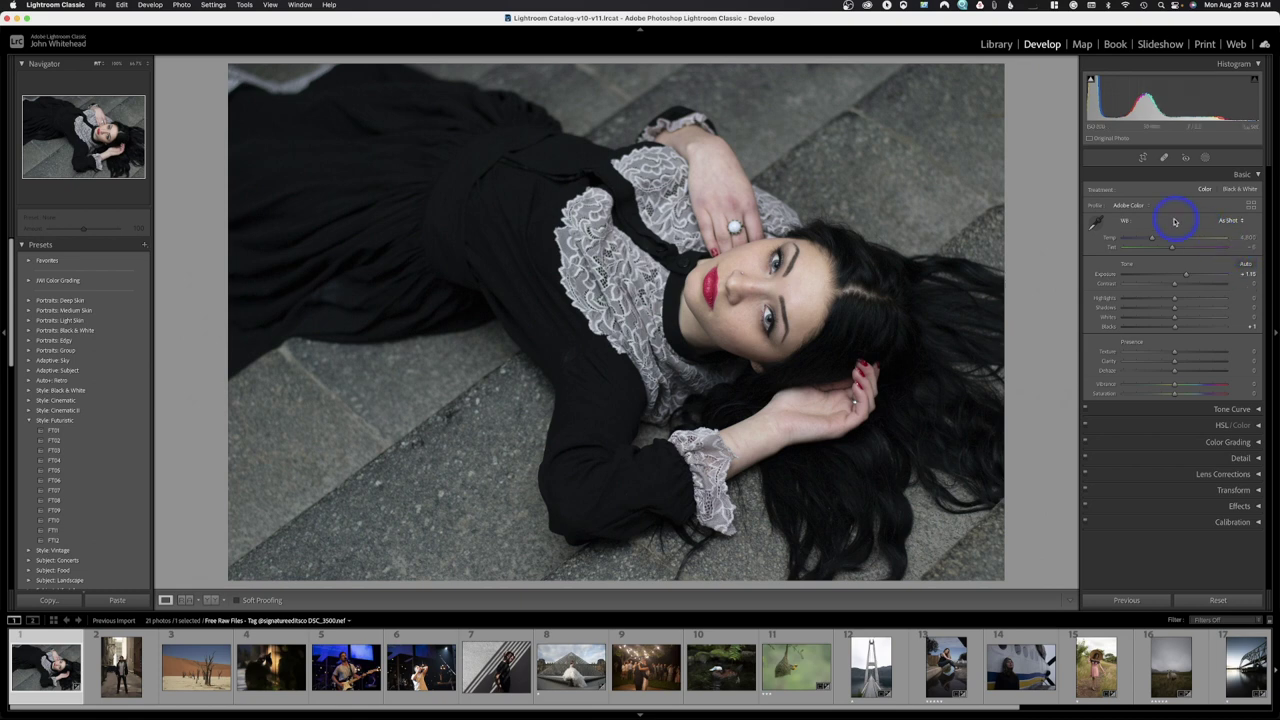
pyautogui.press('super+u')
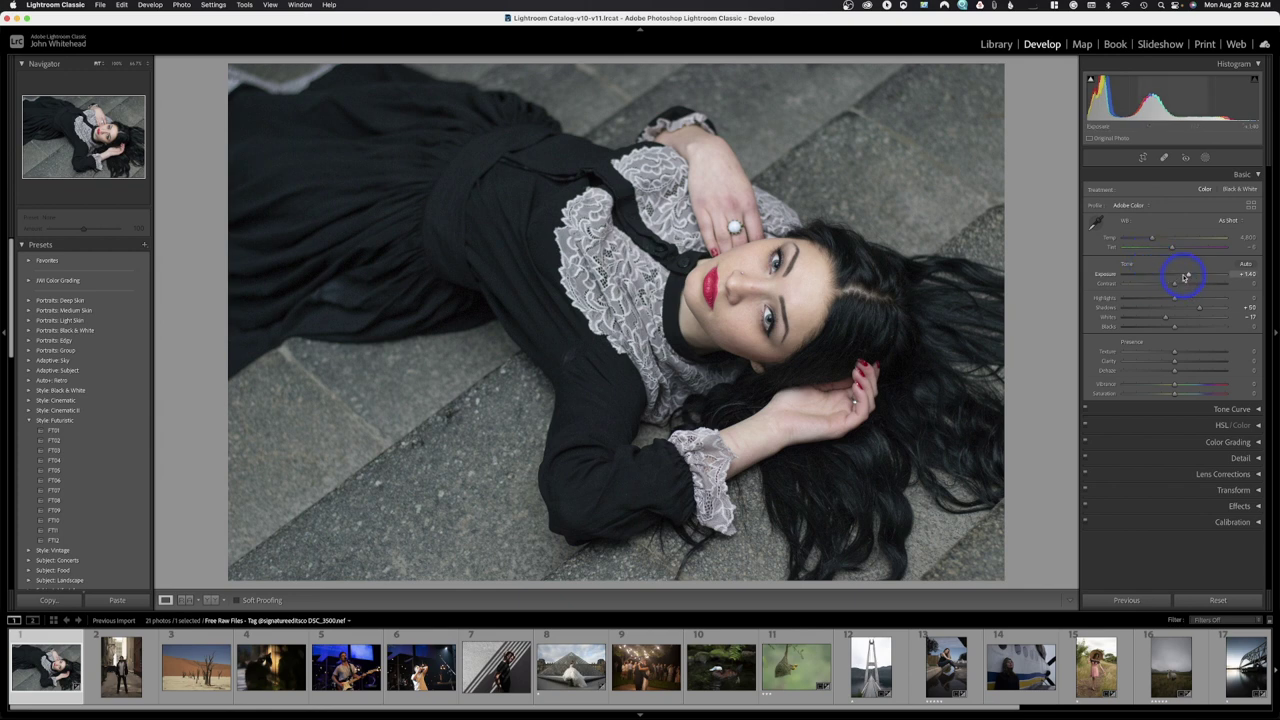
# Try lowering, resetting and raising the Exposure, and reset all Tone adjustments of the portrait at once
pyautogui.click(1183, 276)
pyautogui.moveTo(1183, 276); pyautogui.dragTo(1180, 277)
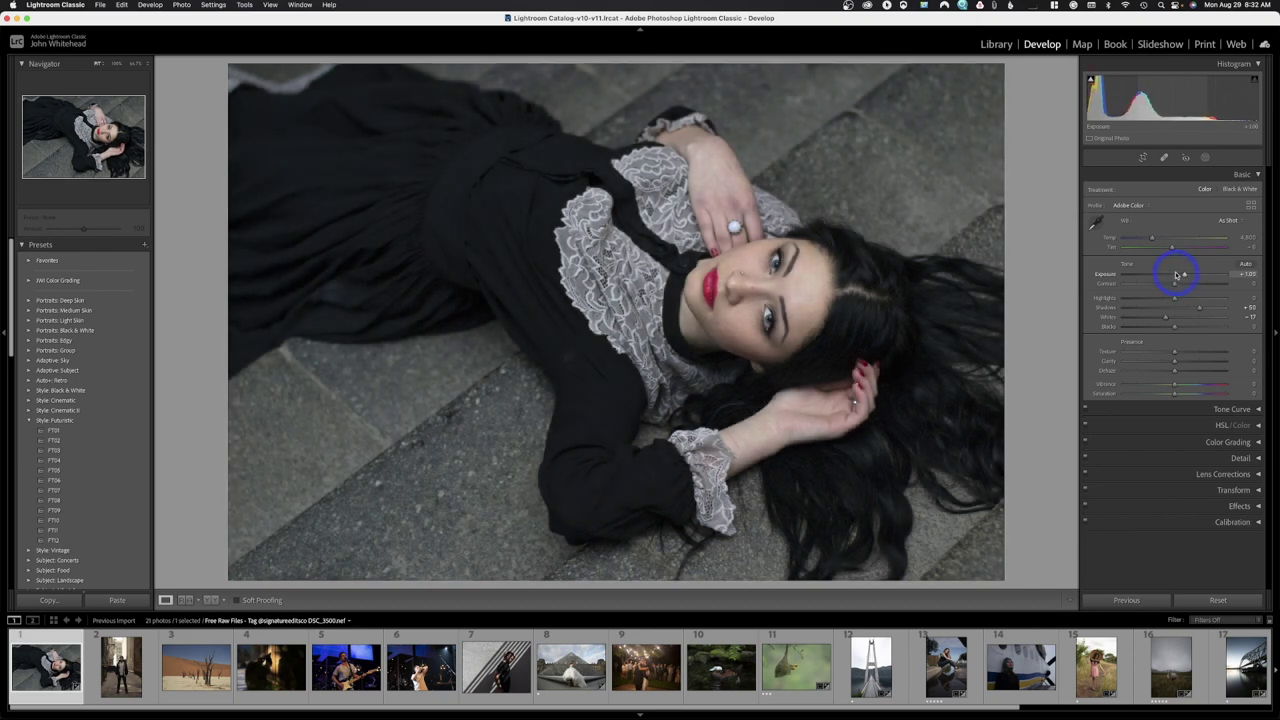
pyautogui.doubleClick(1106, 278)
pyautogui.moveTo(1177, 278); pyautogui.dragTo(1190, 277)
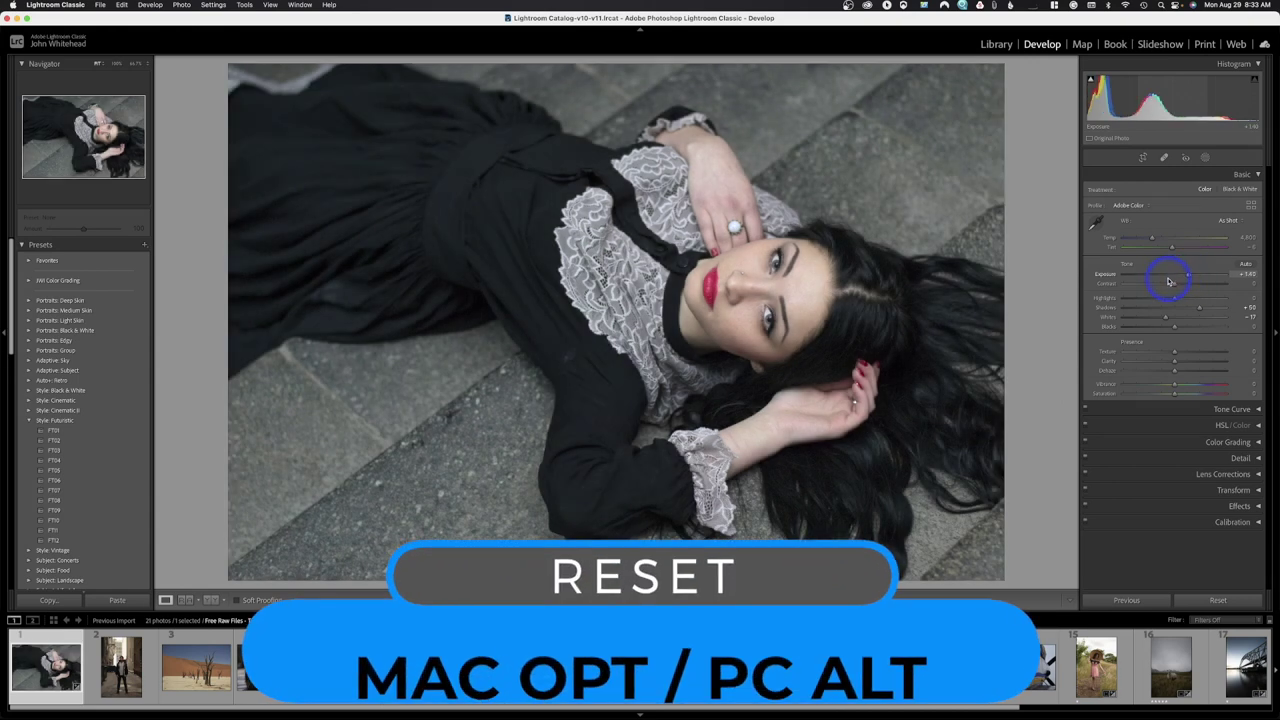
pyautogui.press('alt')
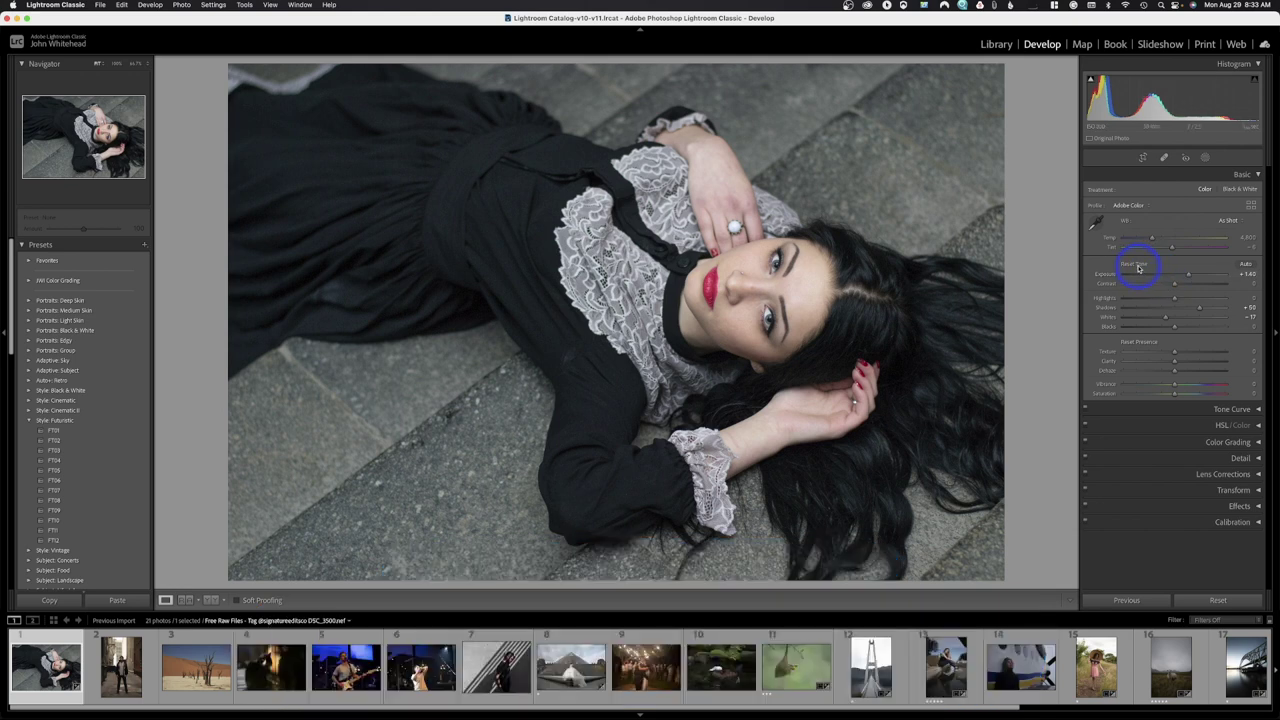
pyautogui.click(1137, 267)
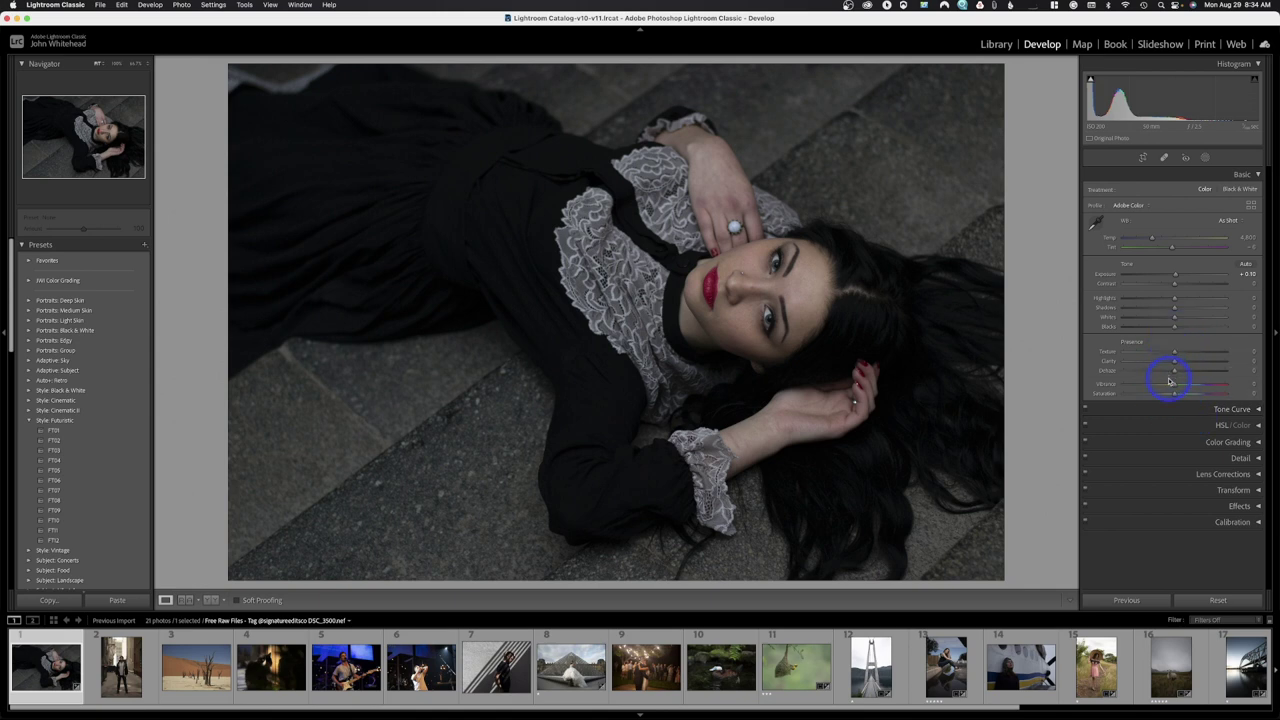
# Raise the Exposure to +0.20, and try Contrast at -40 and +22 before settling on +5
pyautogui.click(1174, 357)
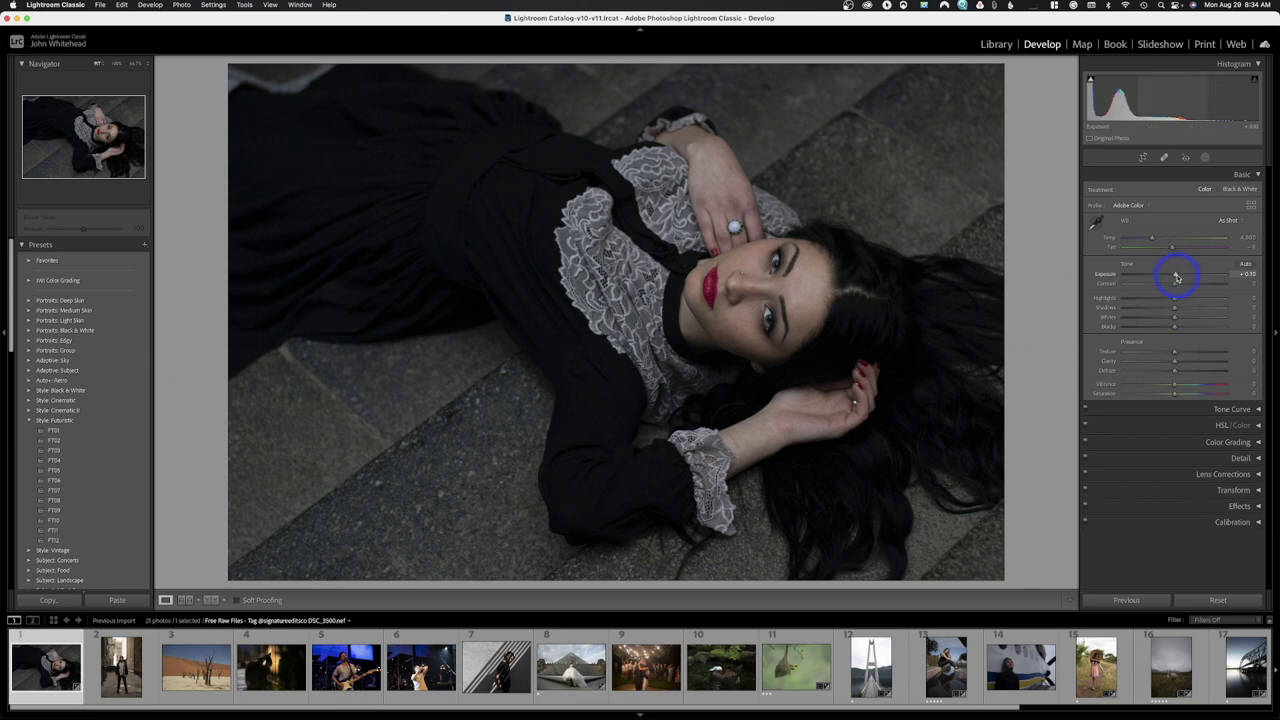
pyautogui.moveTo(1176, 277)
pyautogui.mouseDown()
pyautogui.moveTo(1194, 277)
pyautogui.moveTo(1155, 287)
pyautogui.mouseUp()
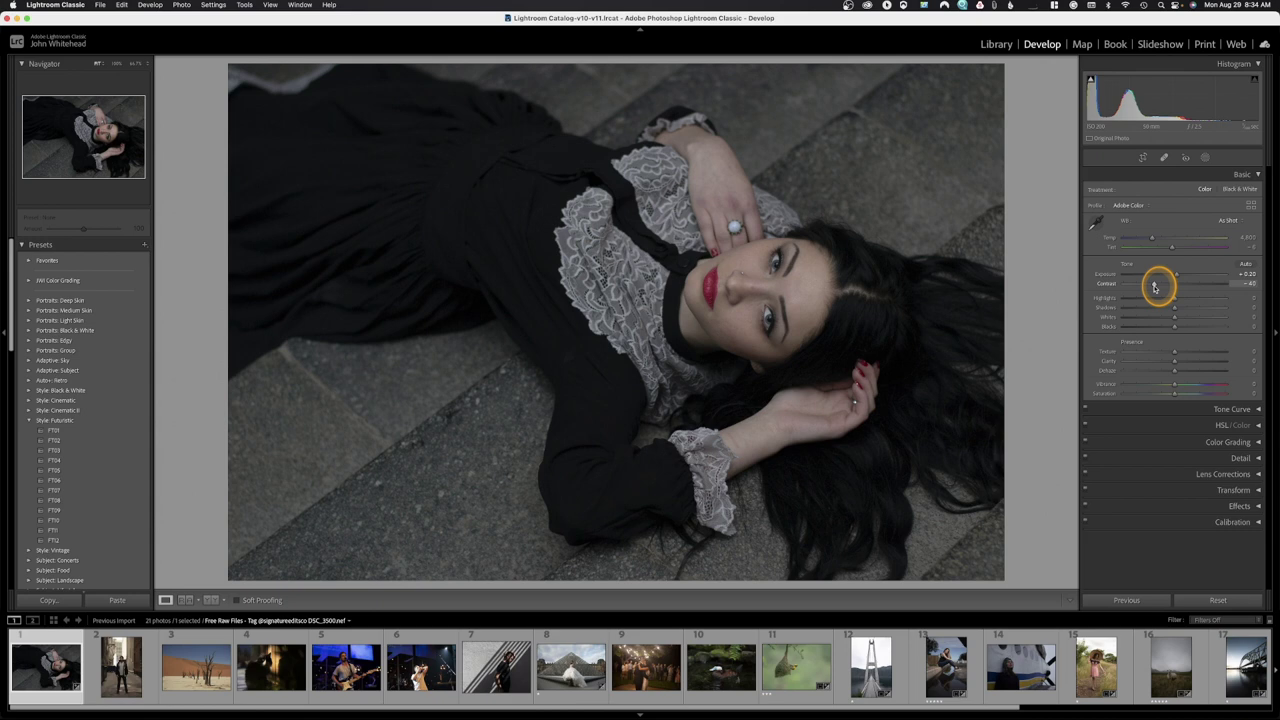
pyautogui.moveTo(1154, 287); pyautogui.dragTo(1186, 287)
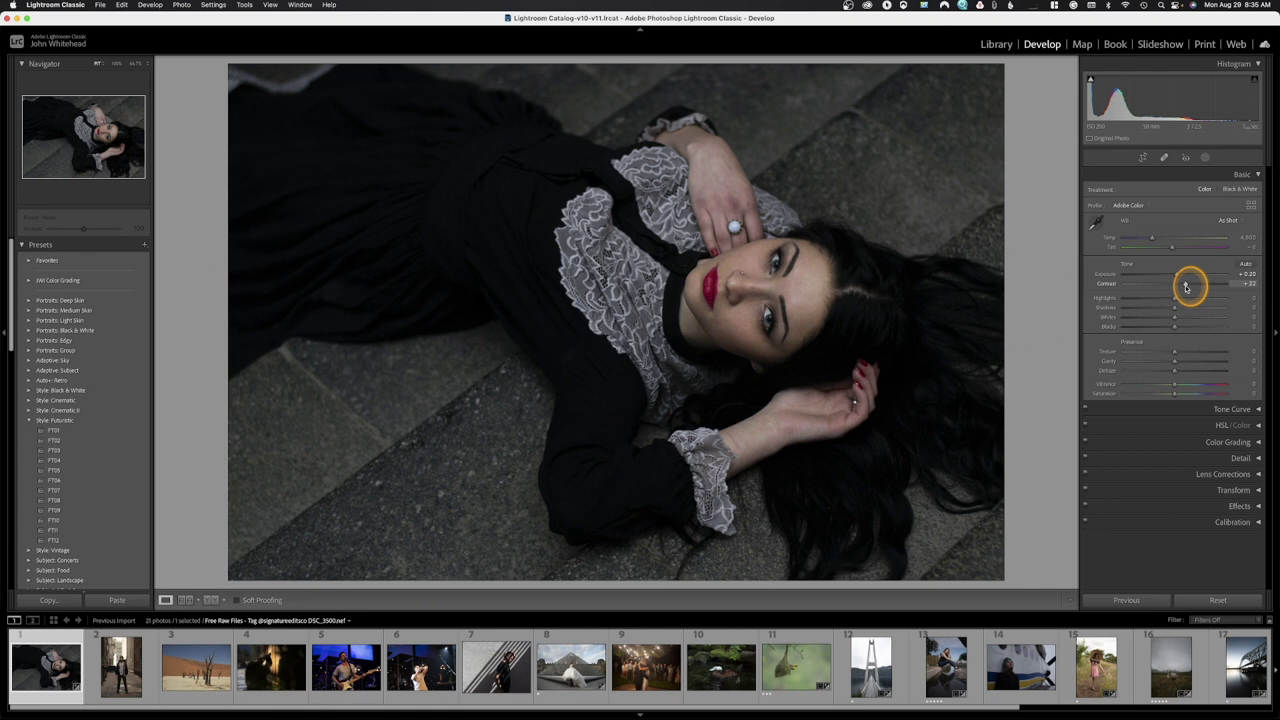
pyautogui.moveTo(1186, 287); pyautogui.dragTo(1178, 289)
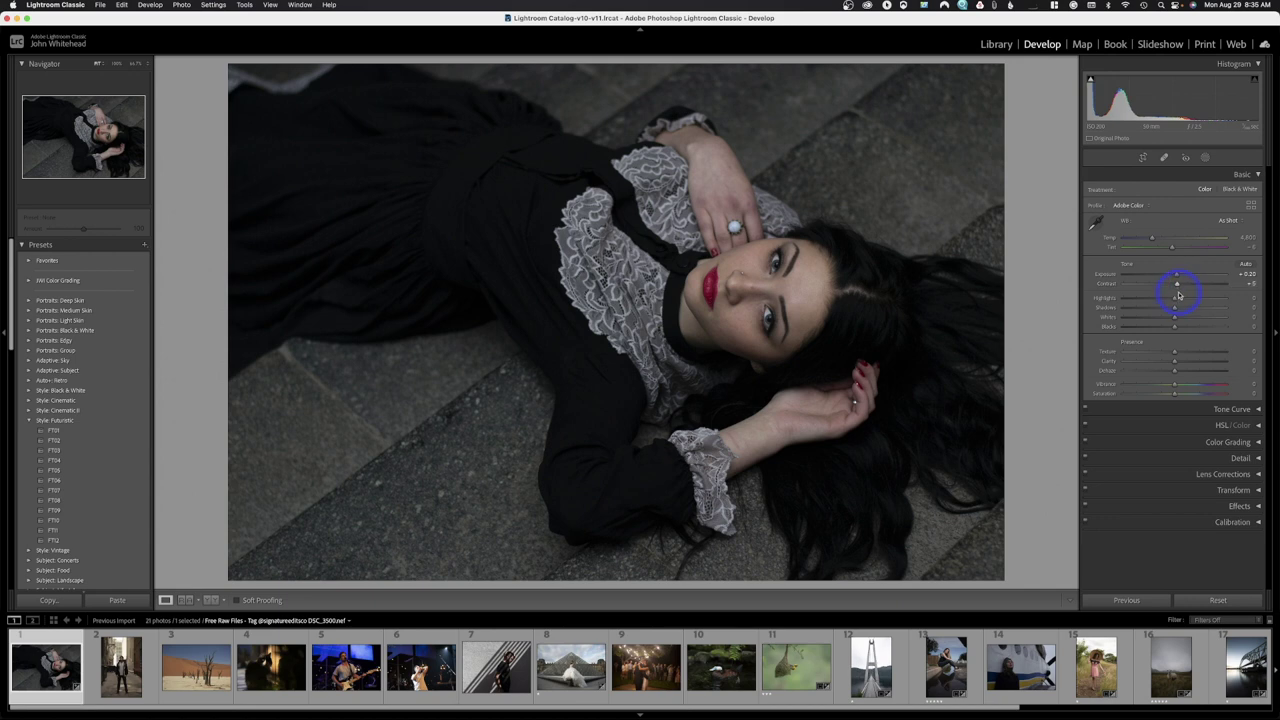
# Set Highlights to +5, Shadows to +9, Whites and Blacks to +2, and Exposure to +0.90
pyautogui.moveTo(1172, 296); pyautogui.dragTo(1177, 331)
pyautogui.moveTo(1177, 277); pyautogui.dragTo(1181, 277)
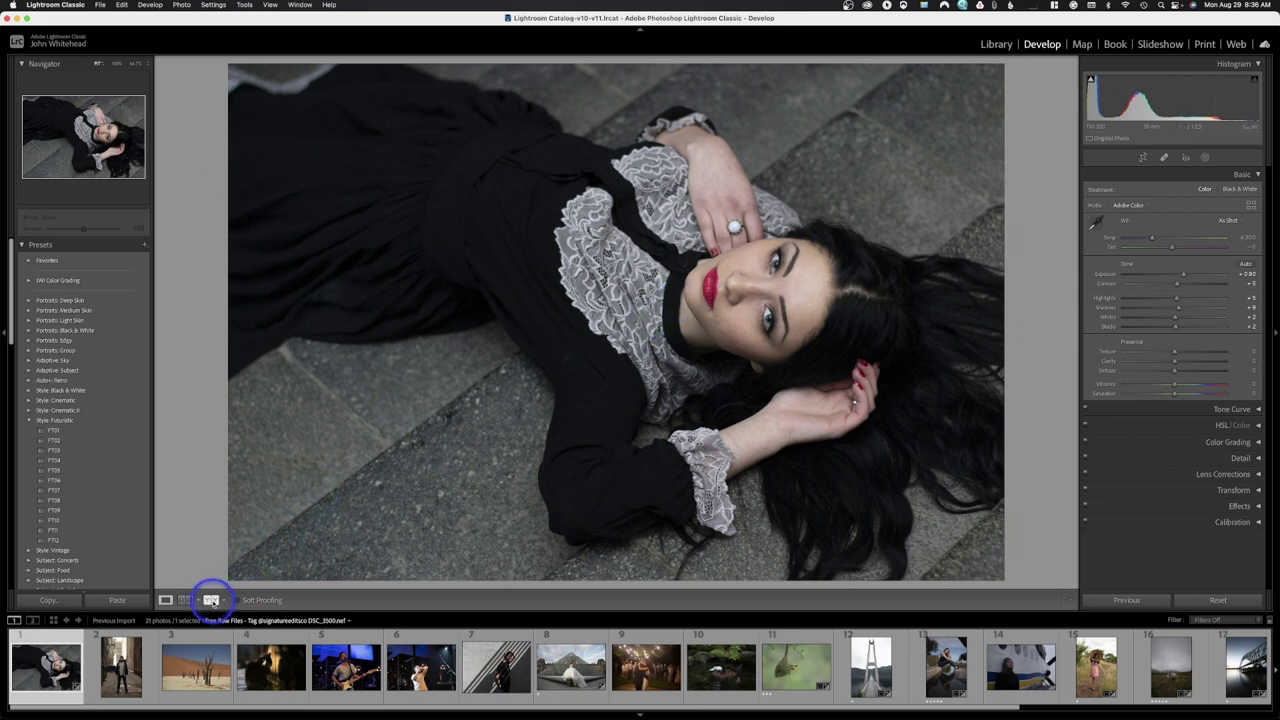
# Compare the original and edited portrait in the side-by-side, stacked and split Before/After layouts, and return to the single-image Loupe view
pyautogui.click(211, 600)
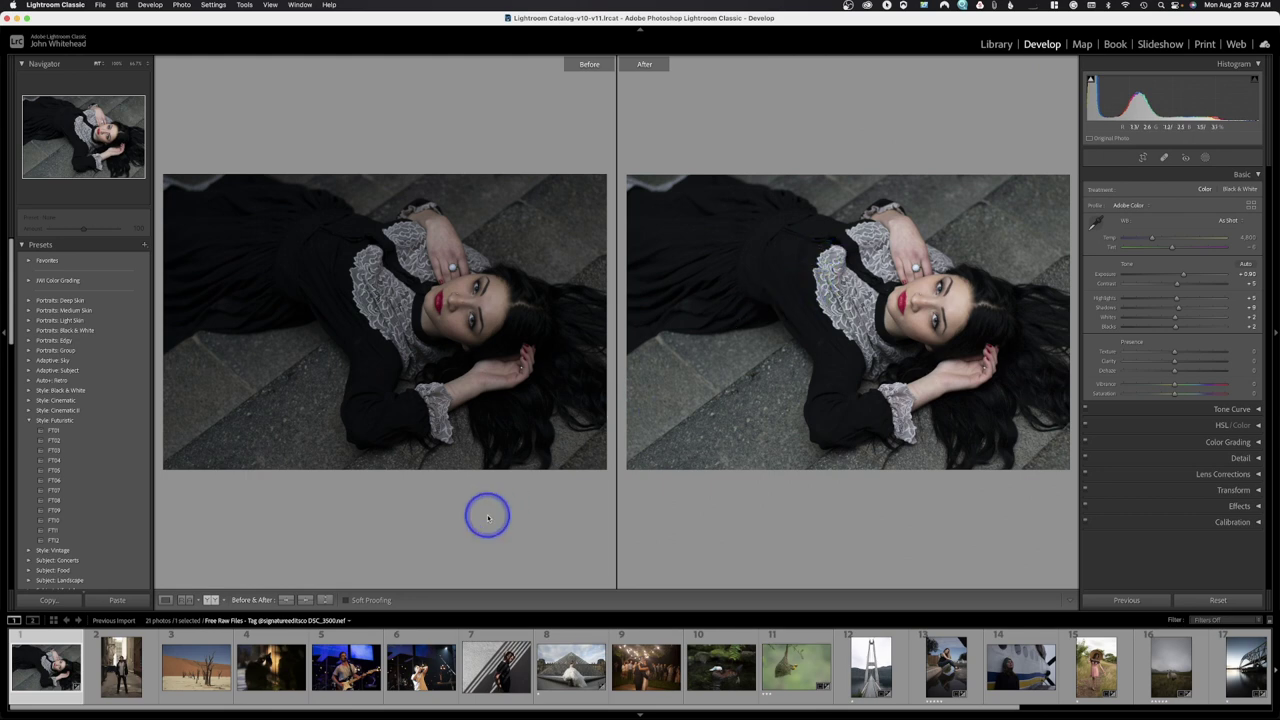
pyautogui.click(211, 600)
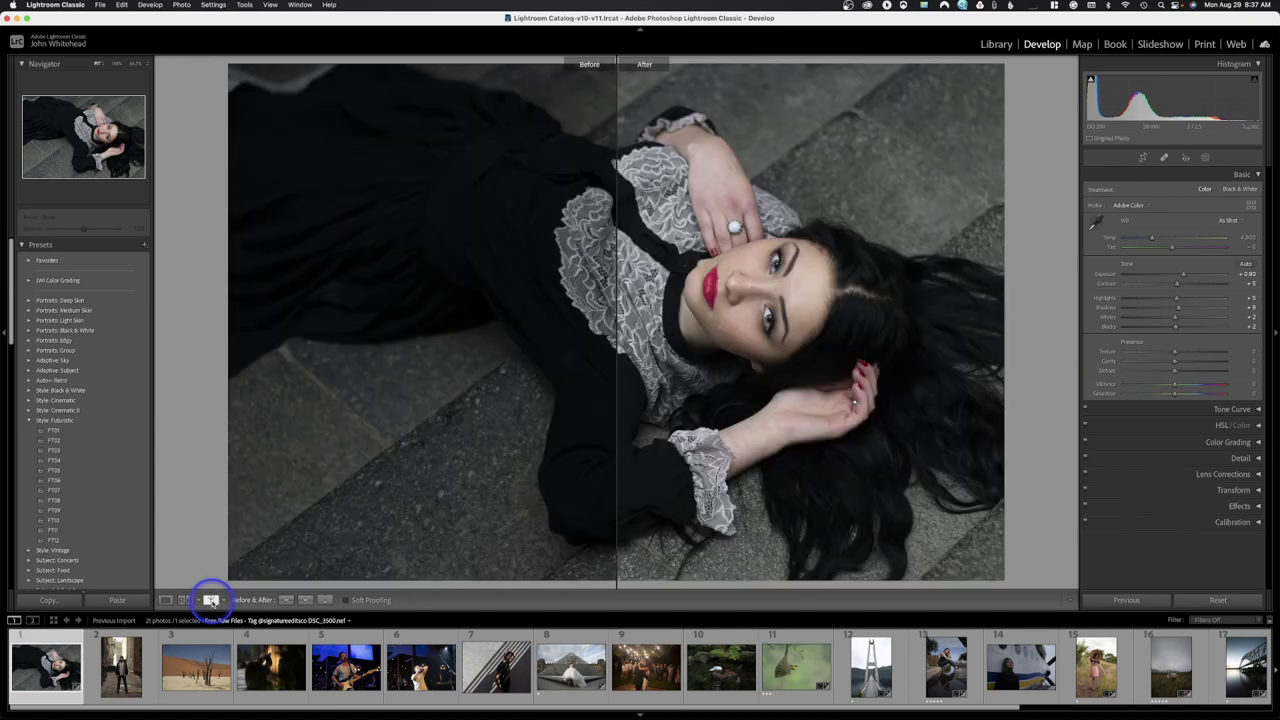
pyautogui.click(211, 600)
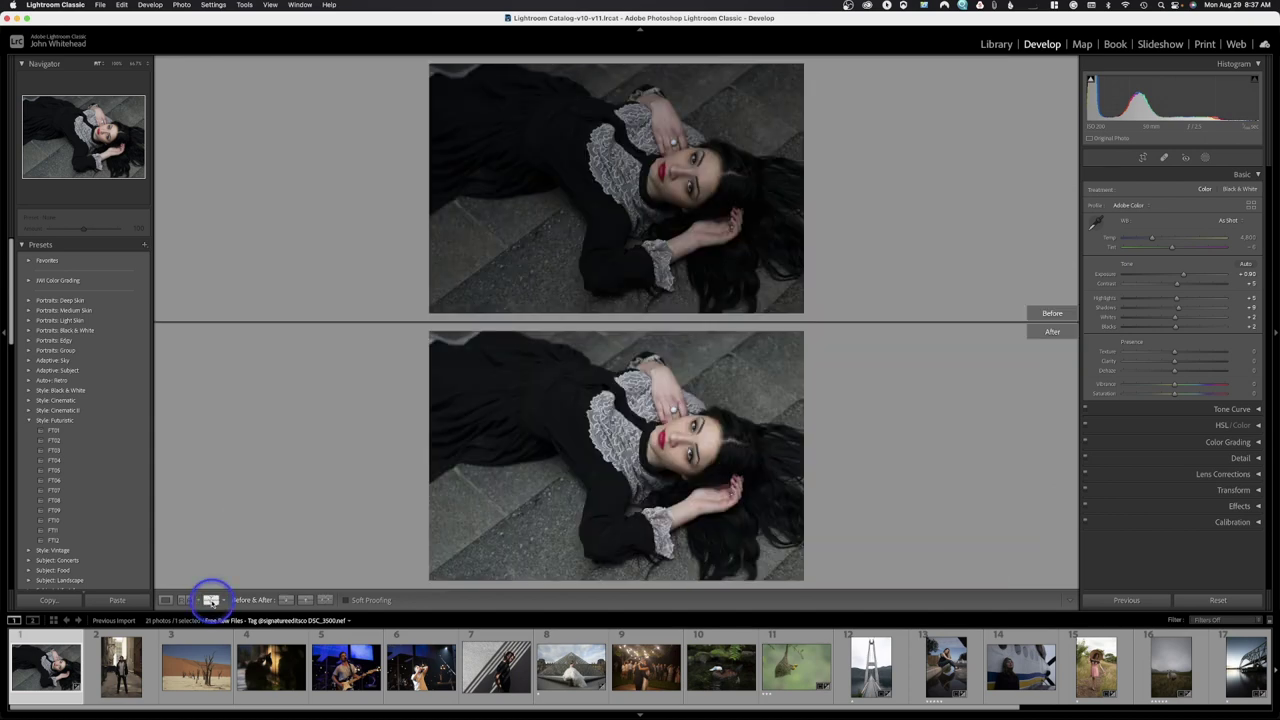
pyautogui.click(211, 600)
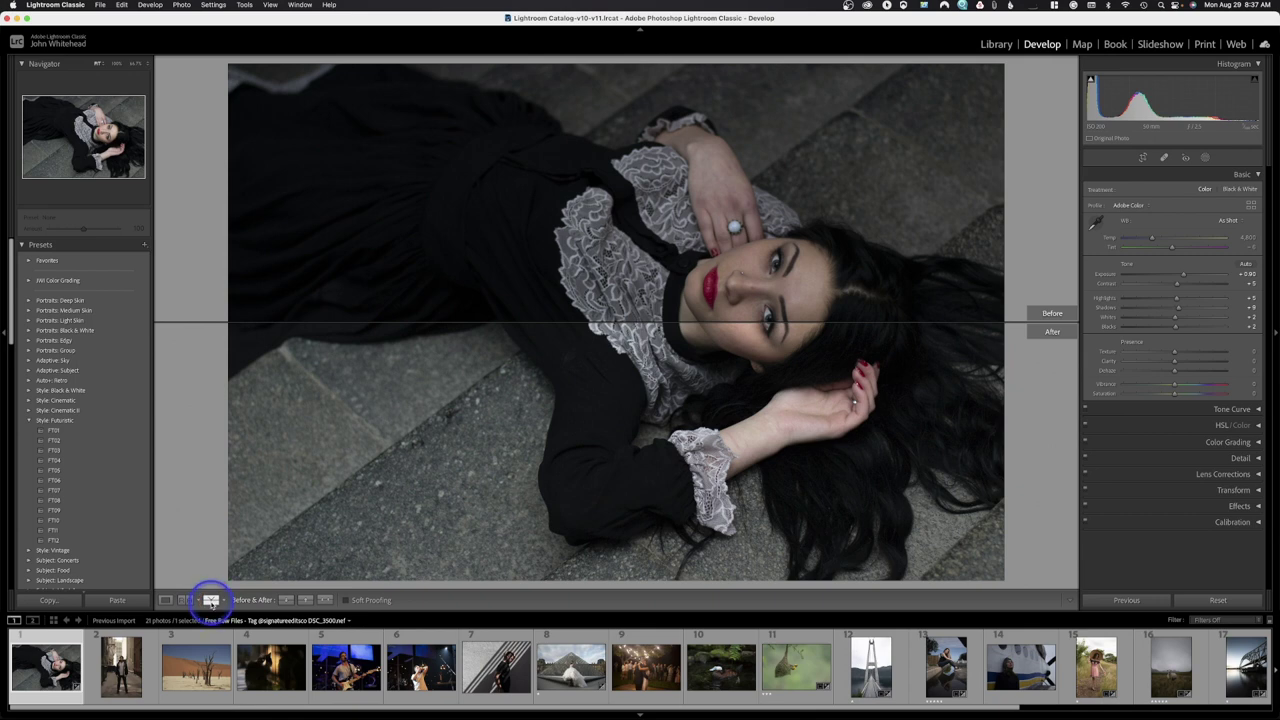
pyautogui.click(211, 600)
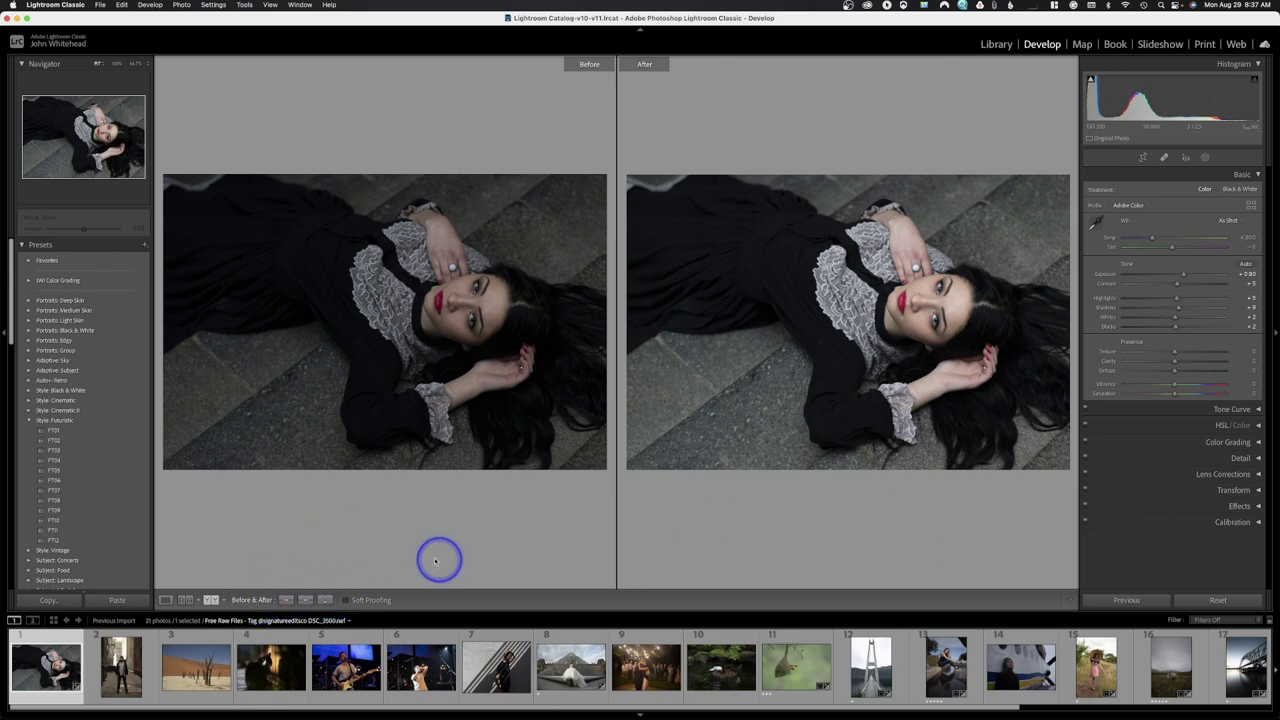
pyautogui.click(166, 600)
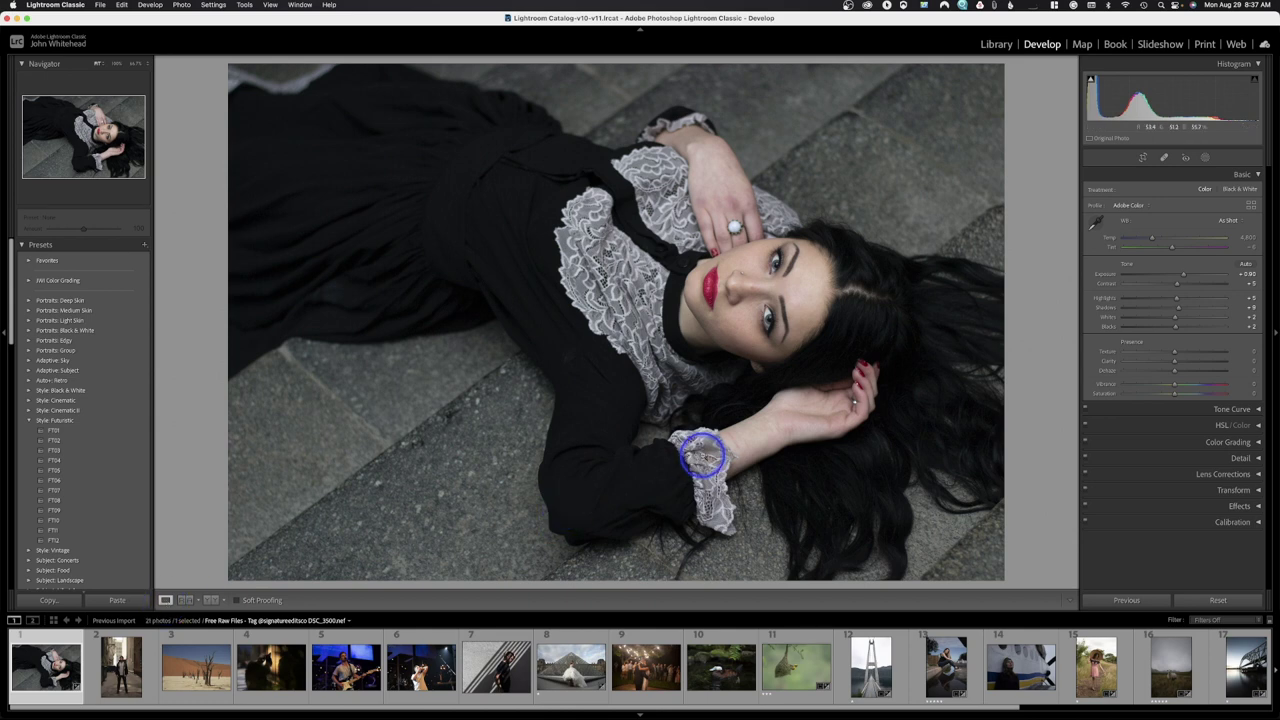